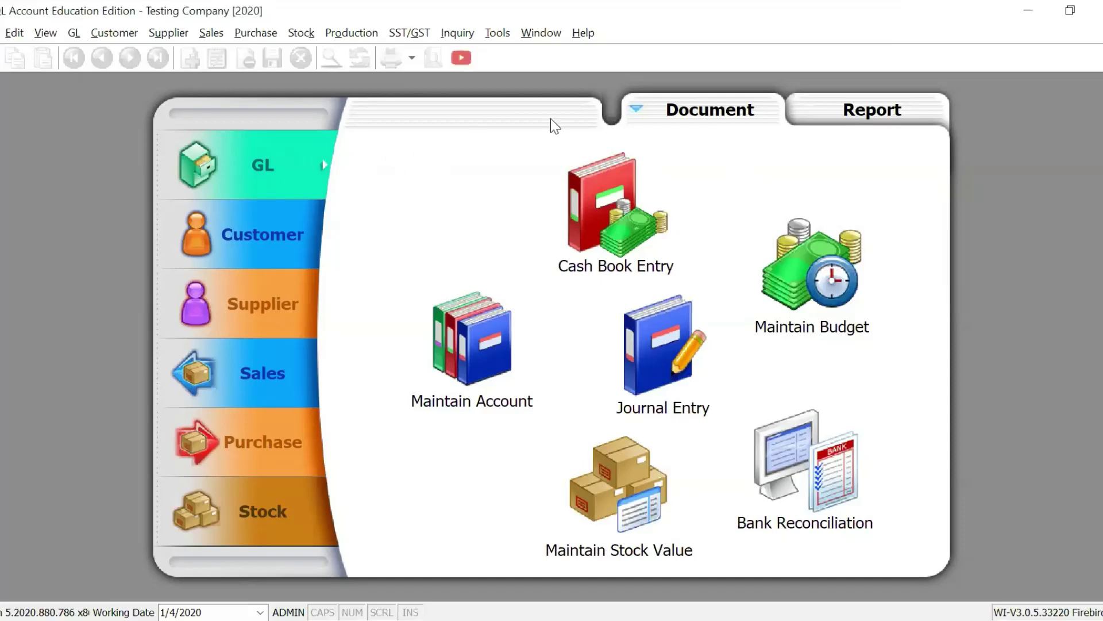
Start a new receipt voucher in Cash Book Entry, received from Crazy Geek SB into MAYBANK, and add an empty detail line.
double_click(614, 244)
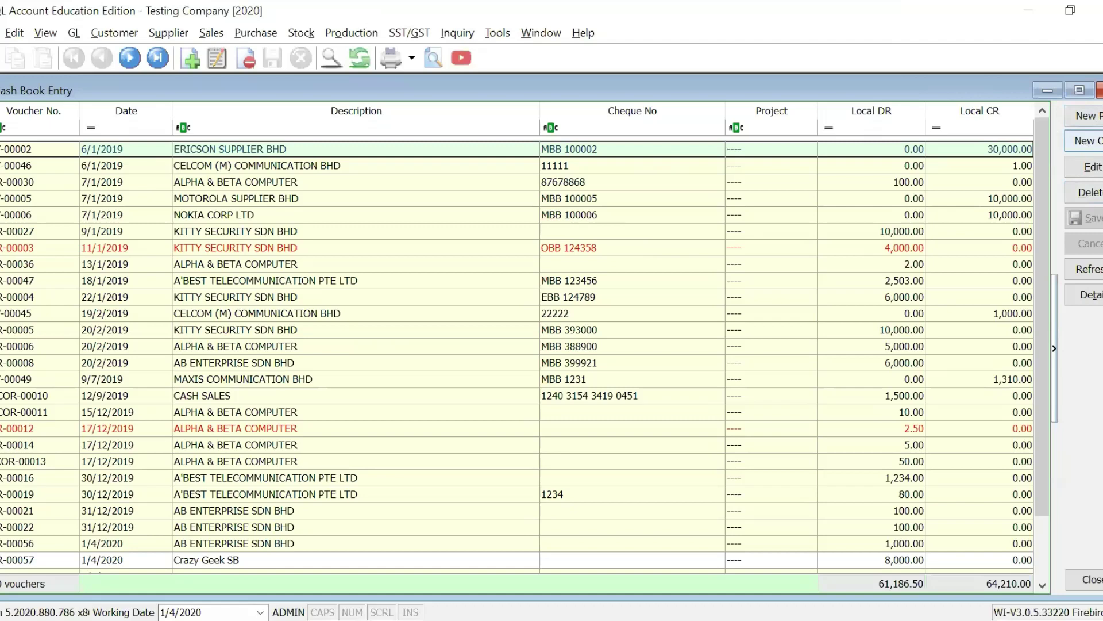
click(1101, 148)
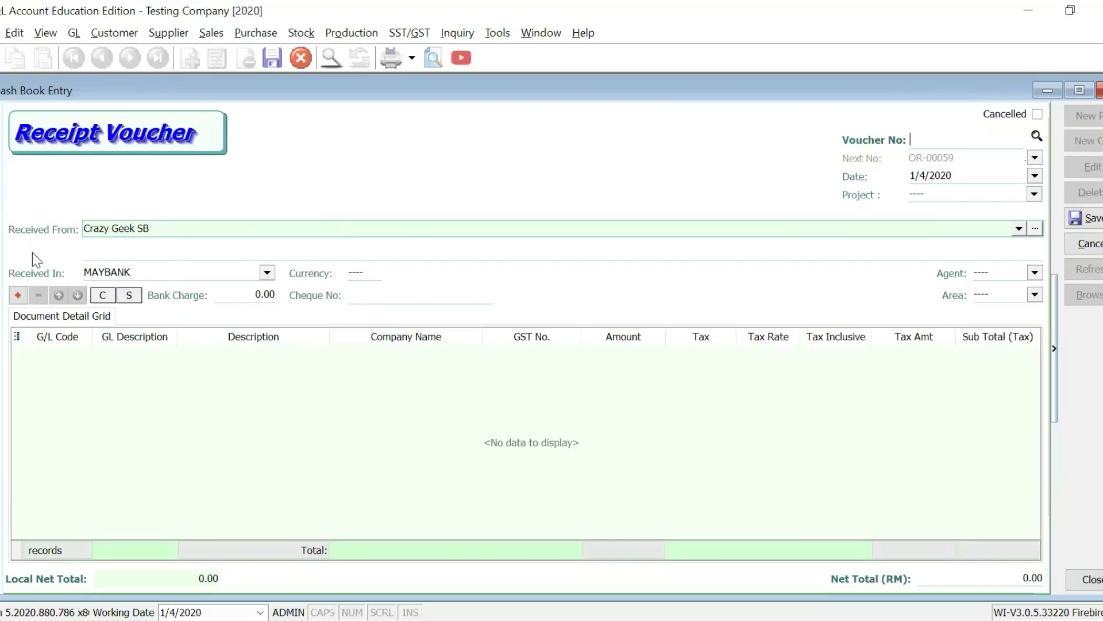
click(18, 295)
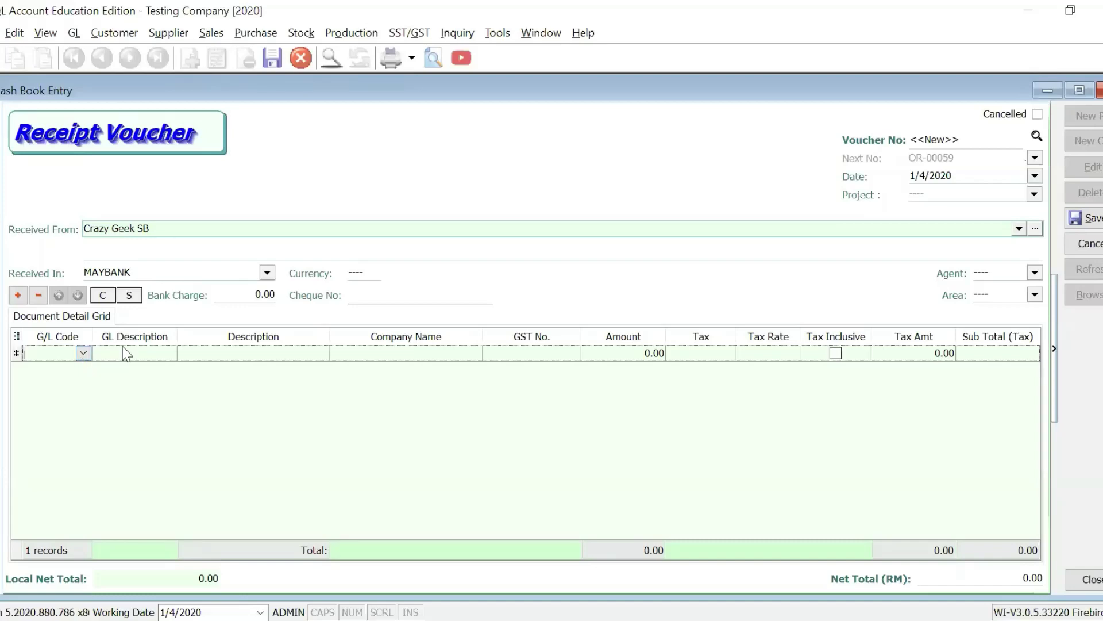
Post the receipt's detail line to the SALES account (500-000) with an amount of 1500.
click(83, 353)
scroll(444, 111, down, 2)
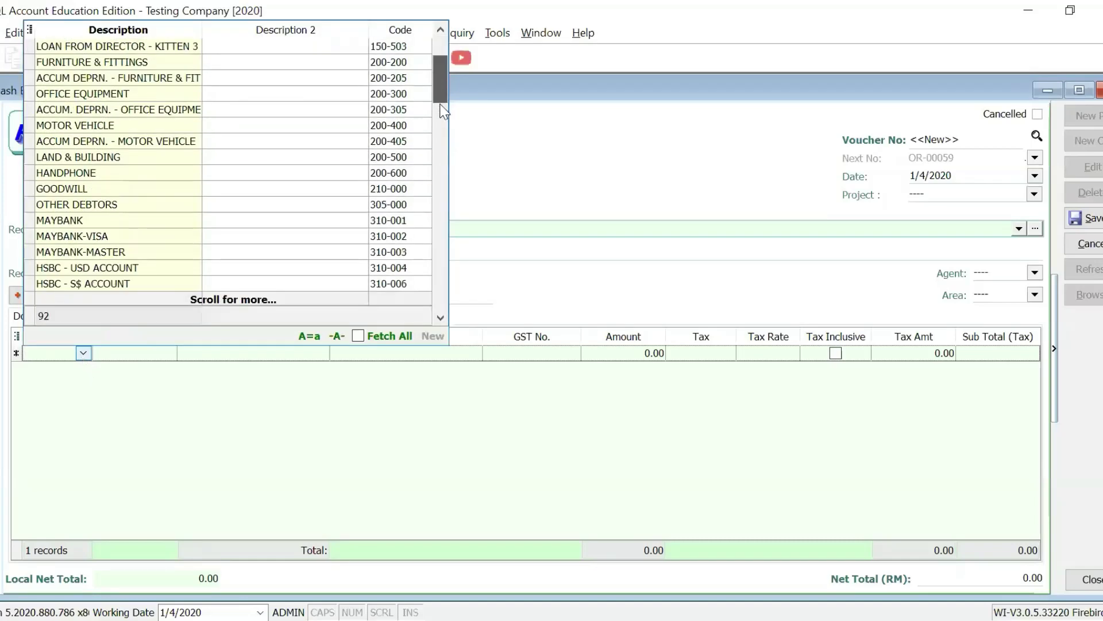
drag(445, 111, 439, 194)
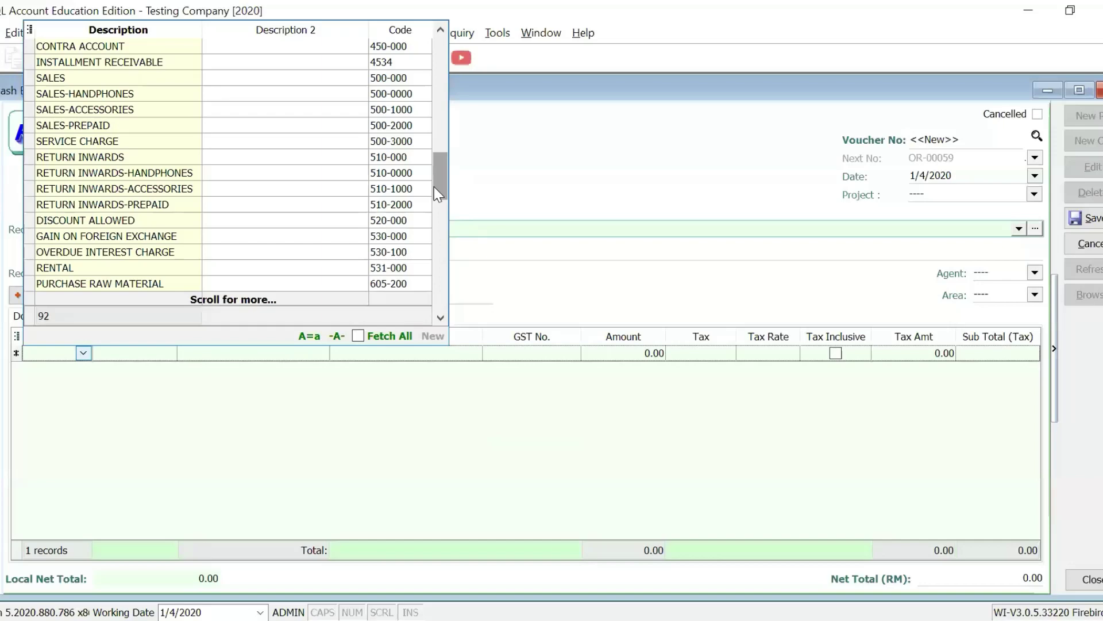
scroll(439, 194, down, 2)
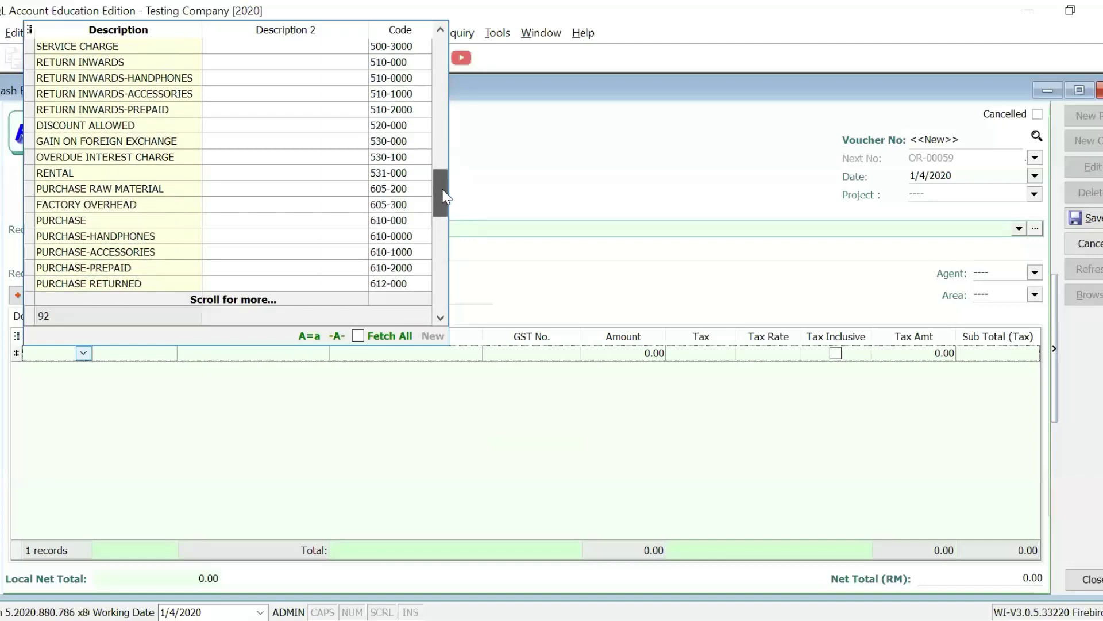
scroll(446, 192, up, 2)
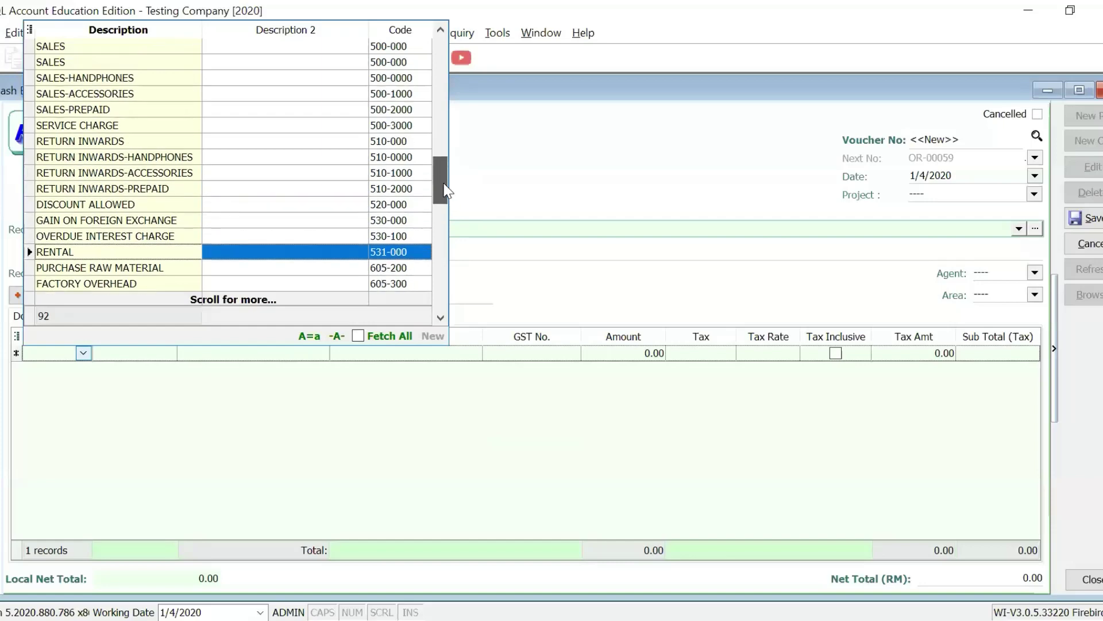
scroll(443, 184, up, 1)
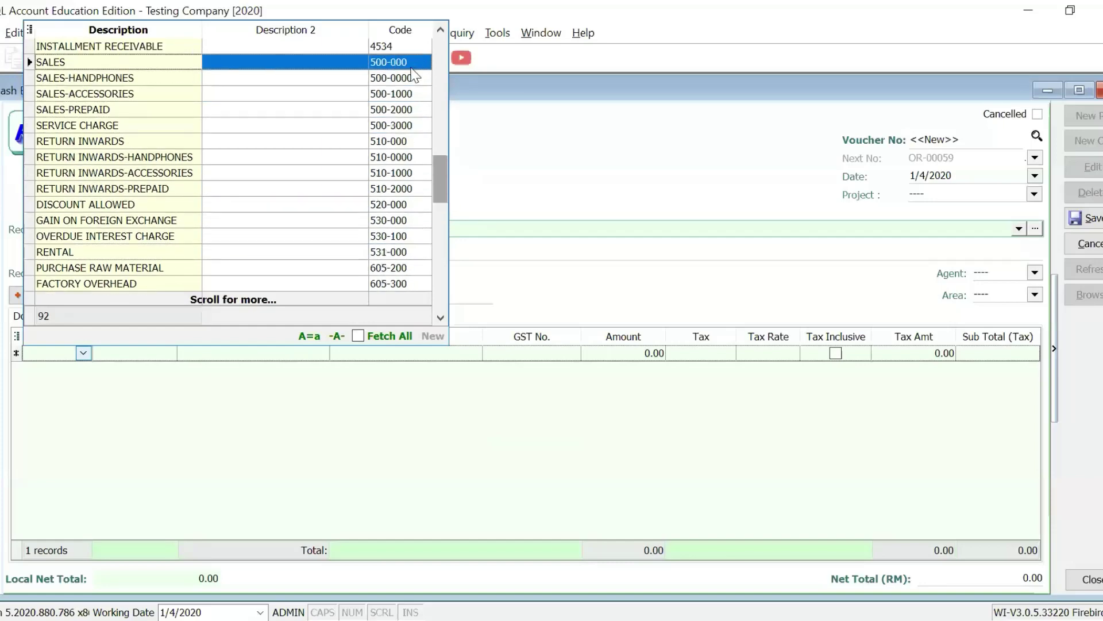
click(328, 68)
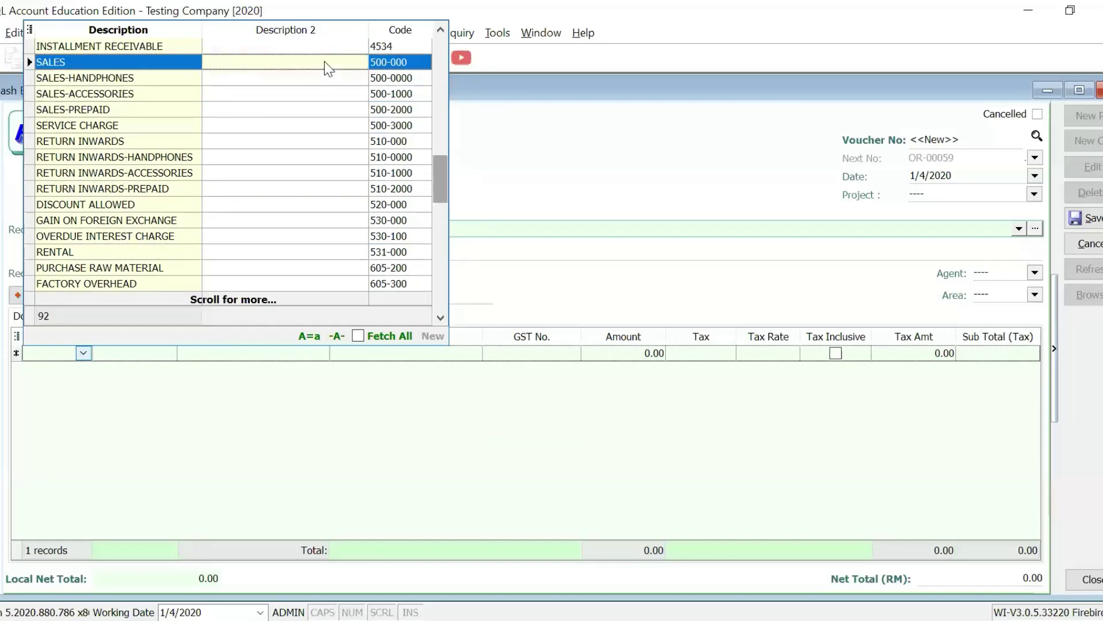
click(328, 68)
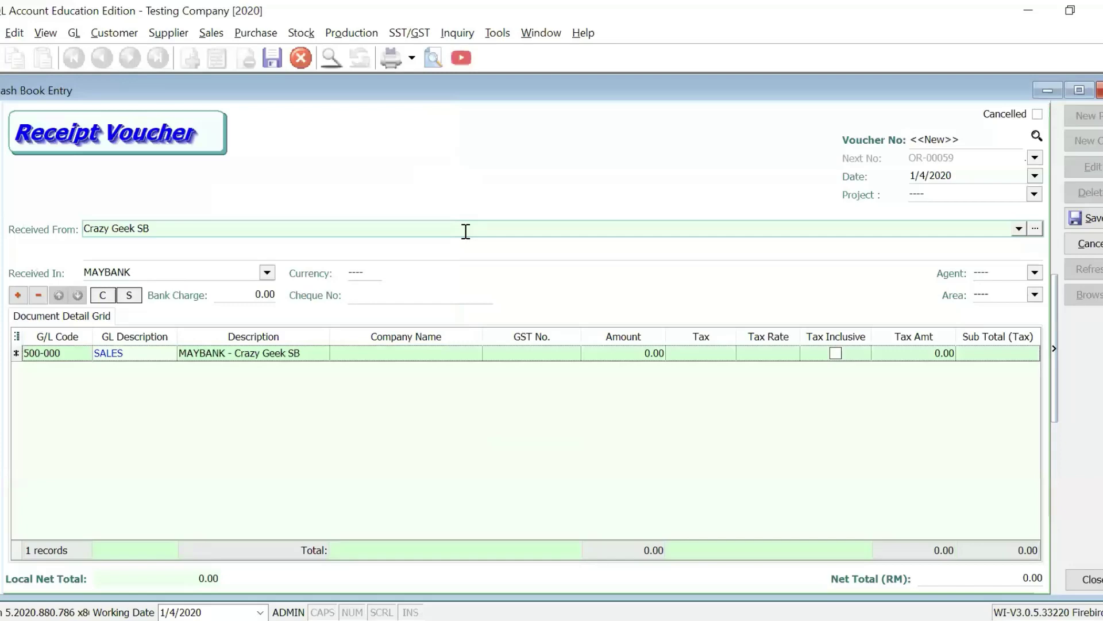
click(633, 353)
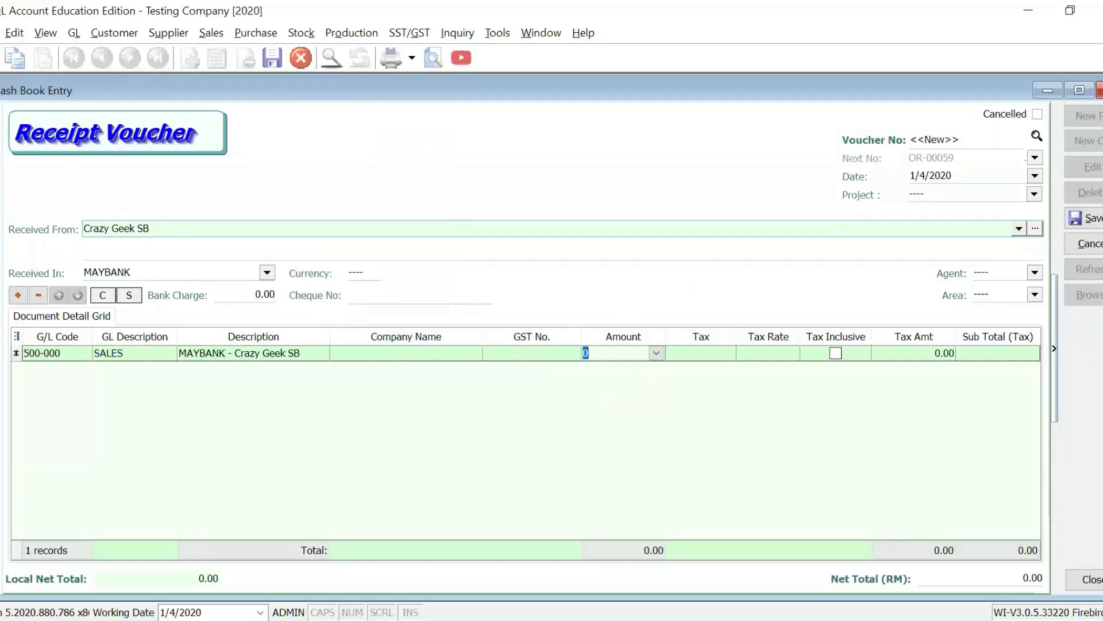
text(1500)
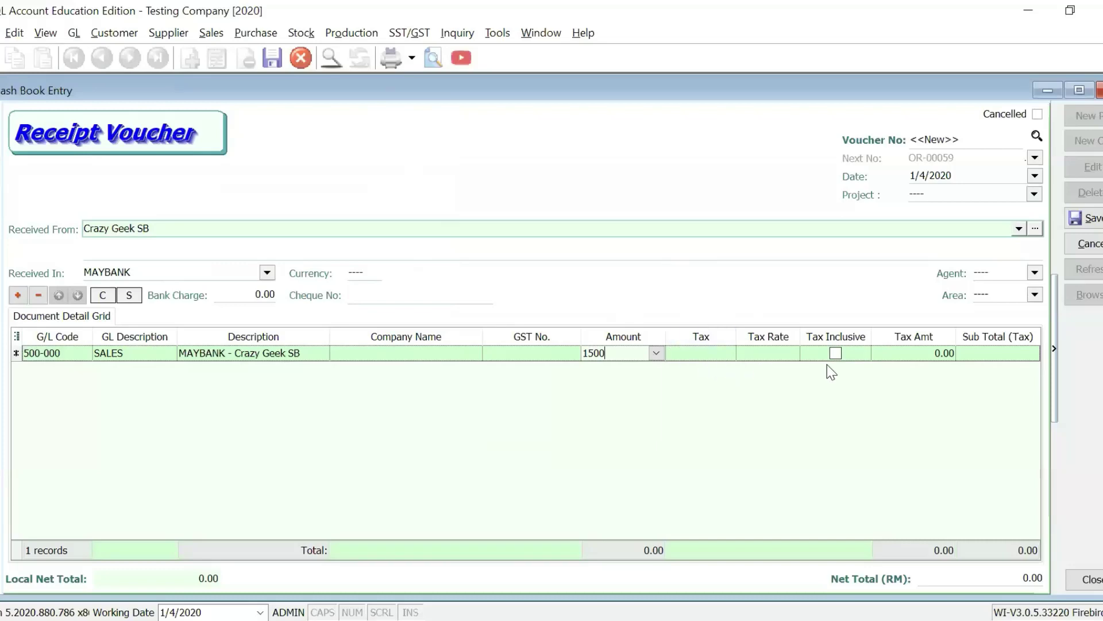
Save the receipt voucher without a cheque number and close Cash Book Entry.
click(1102, 219)
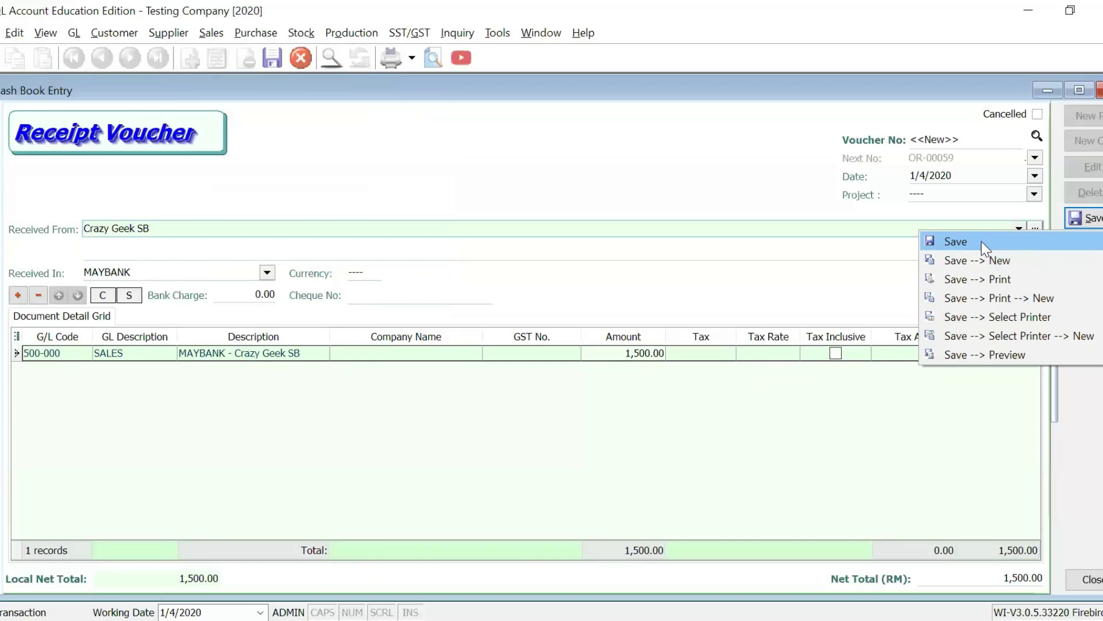
click(981, 241)
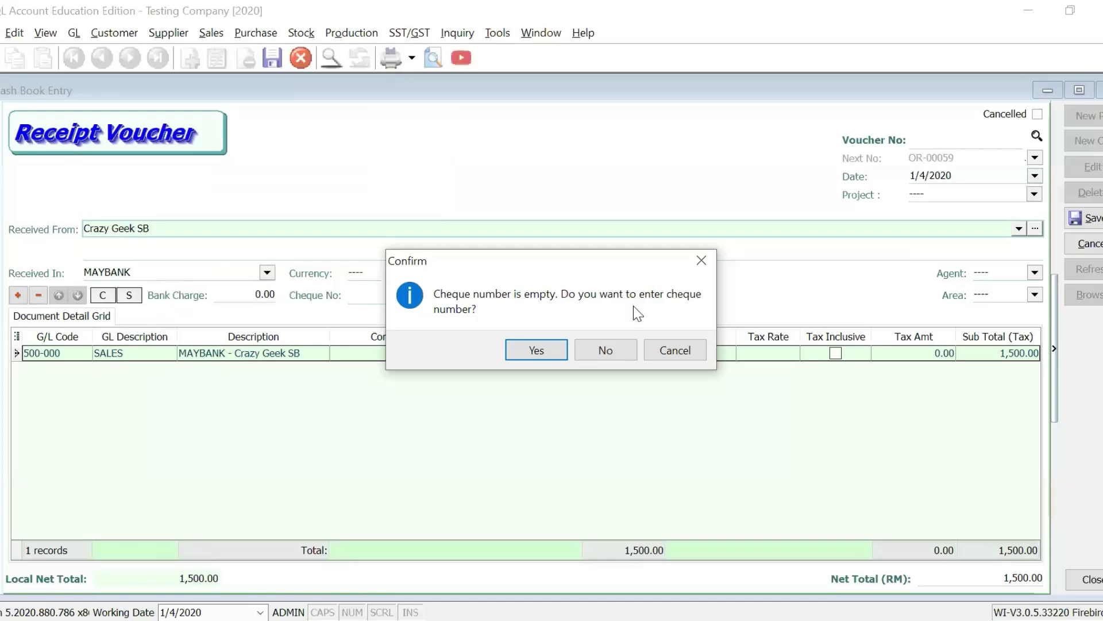
click(591, 354)
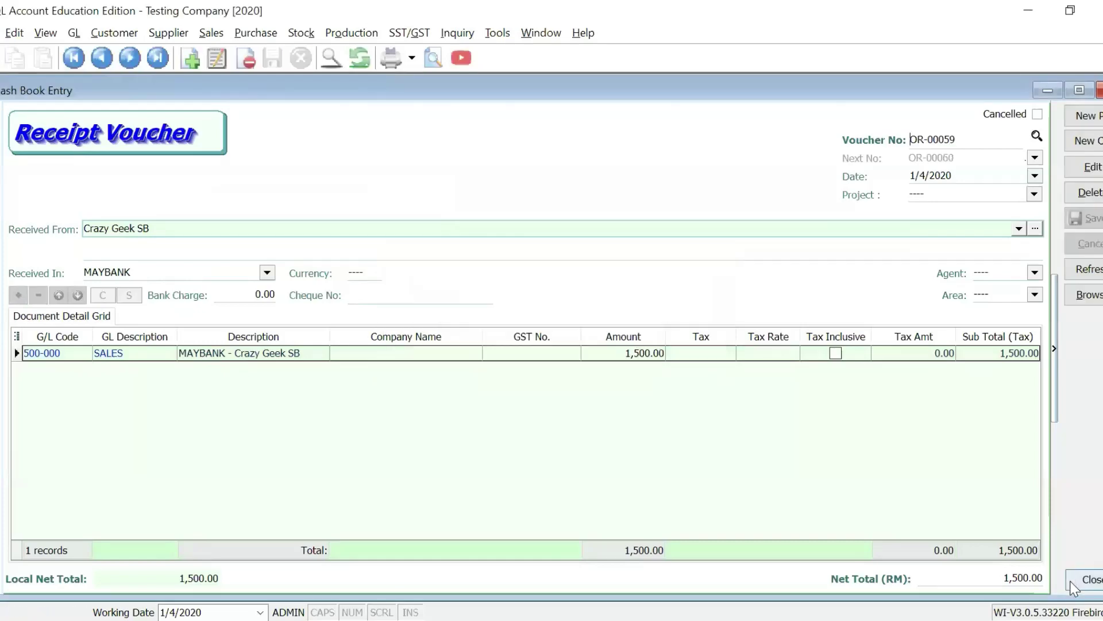
click(1073, 584)
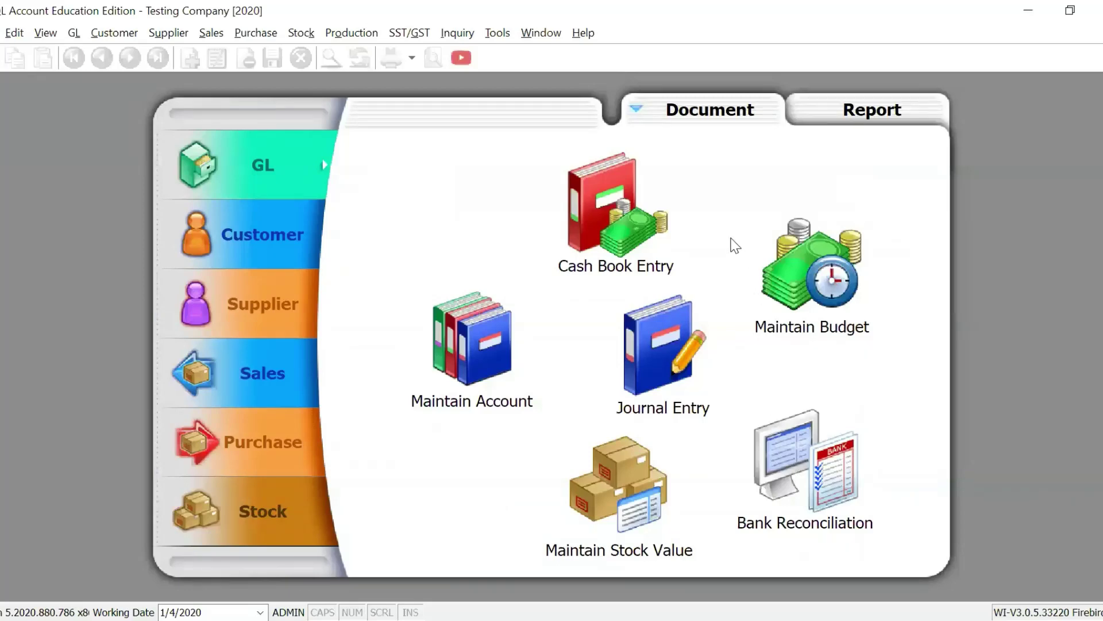
Start a new payment voucher in Cash Book Entry with the payee's name filled in and MAYBANK as the paying account.
click(606, 216)
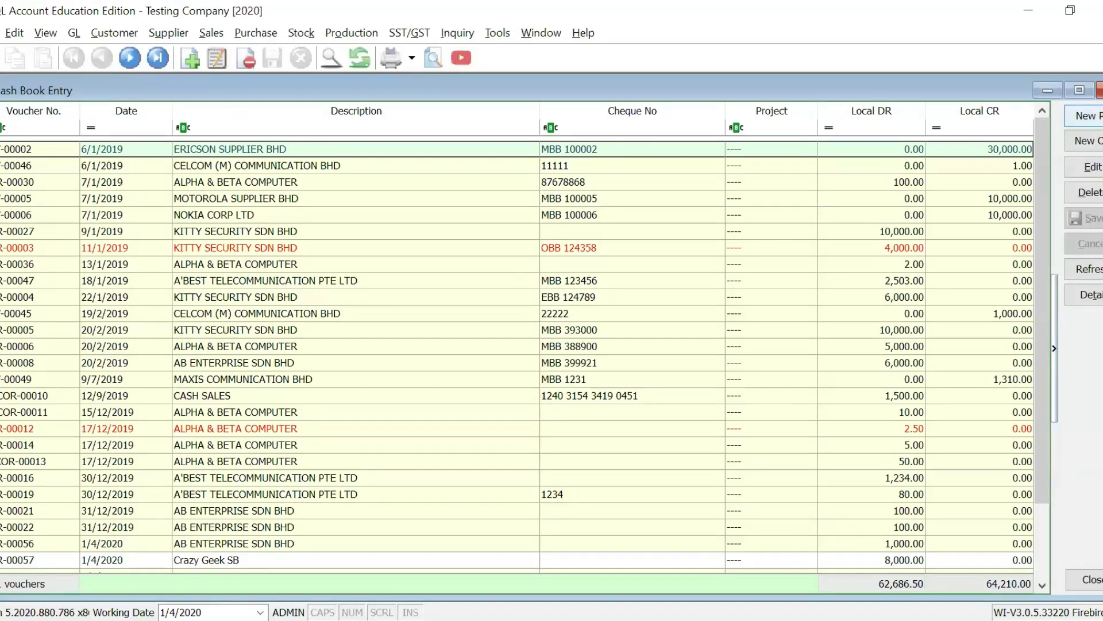
click(1086, 115)
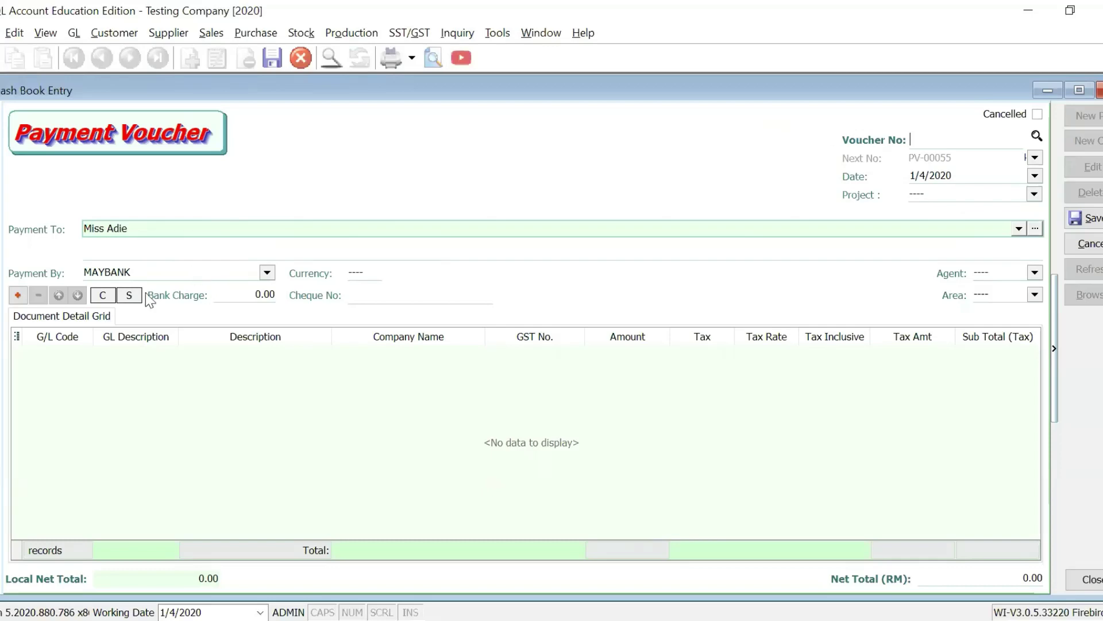
click(18, 295)
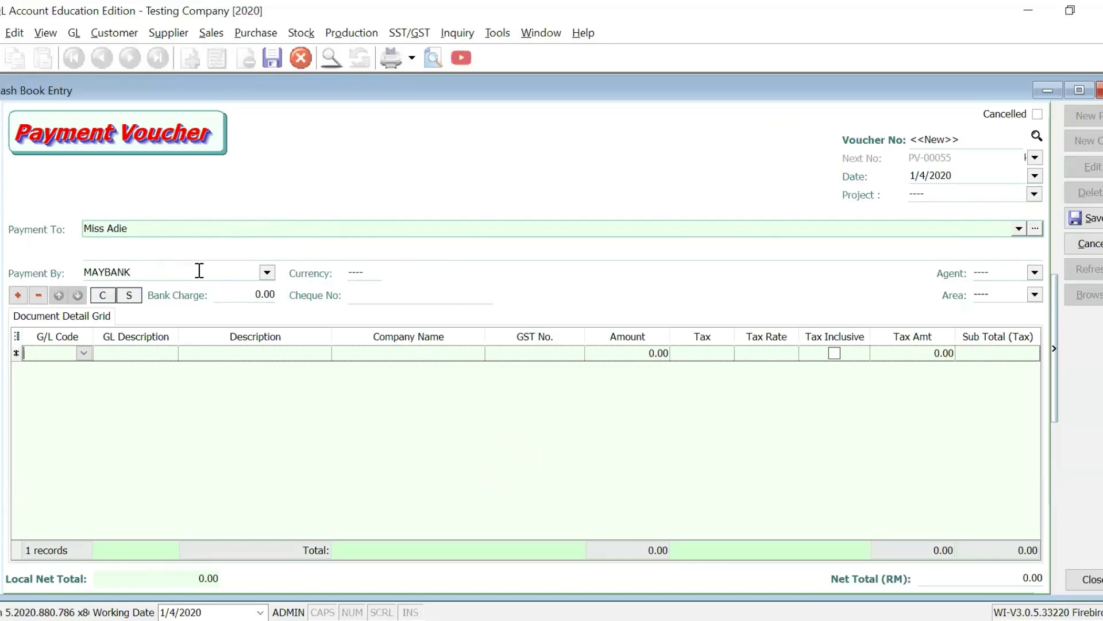
click(267, 273)
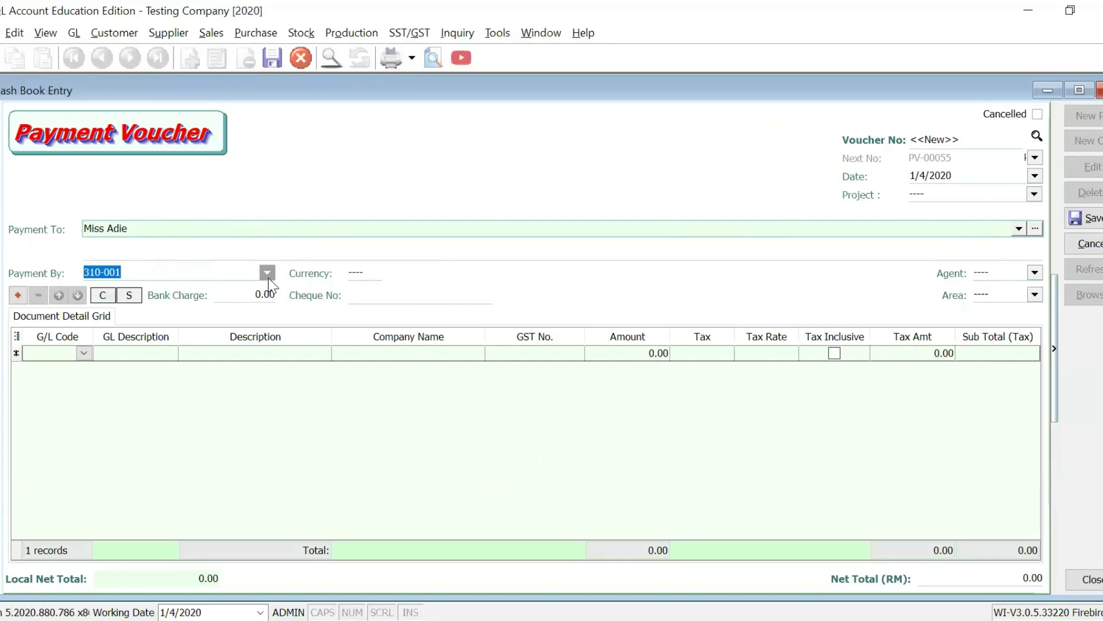
click(267, 275)
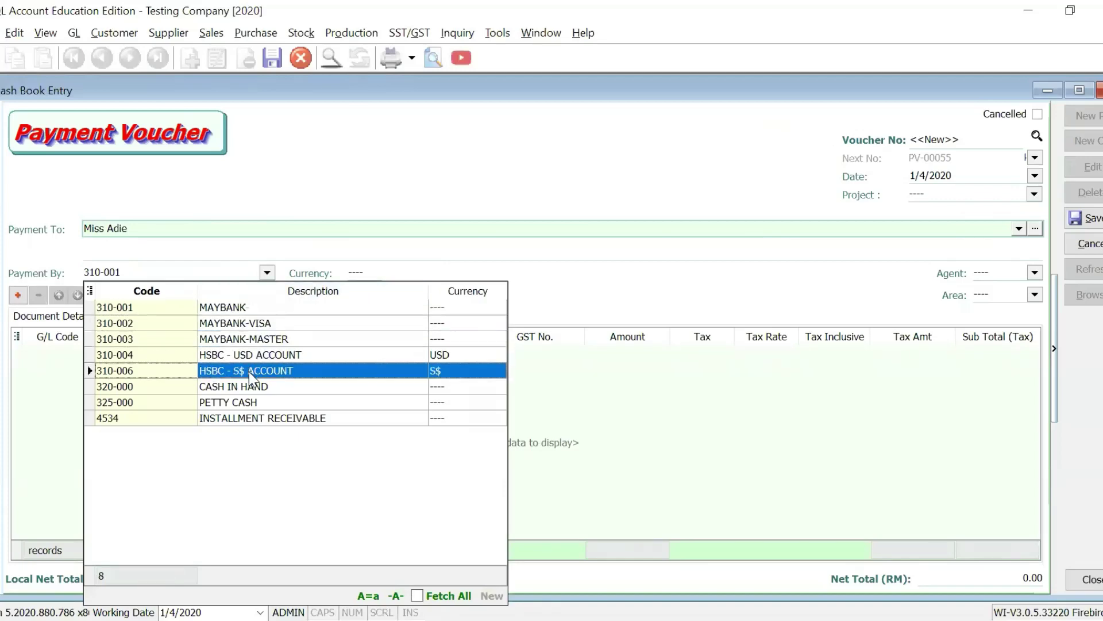
click(265, 314)
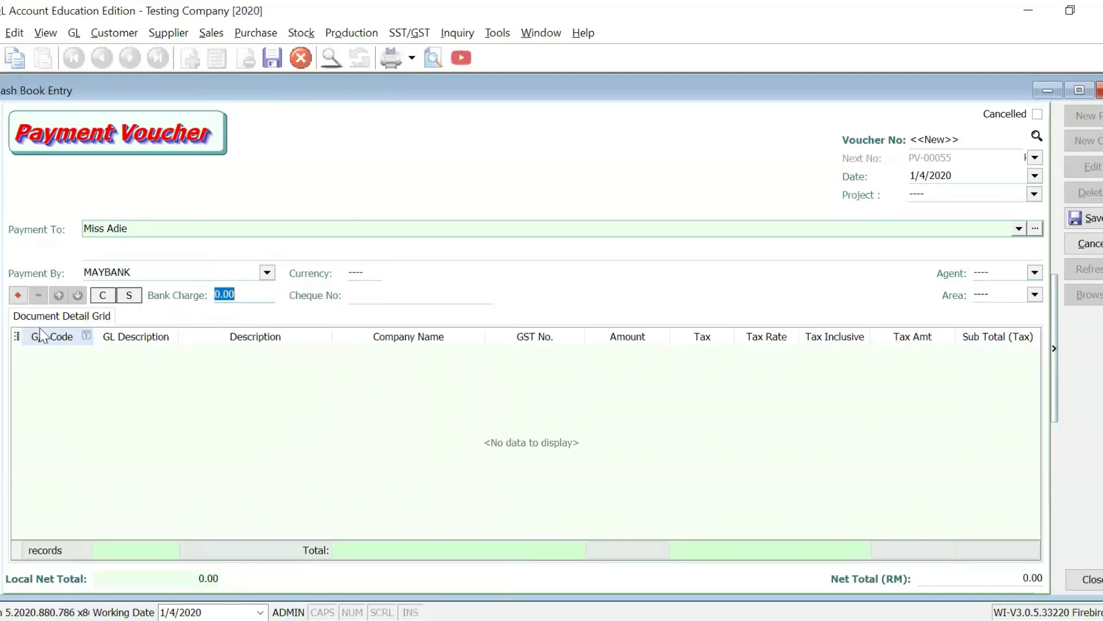
Add a detail line to the payment voucher for the ADVERTISEMENT account (901-000).
click(18, 295)
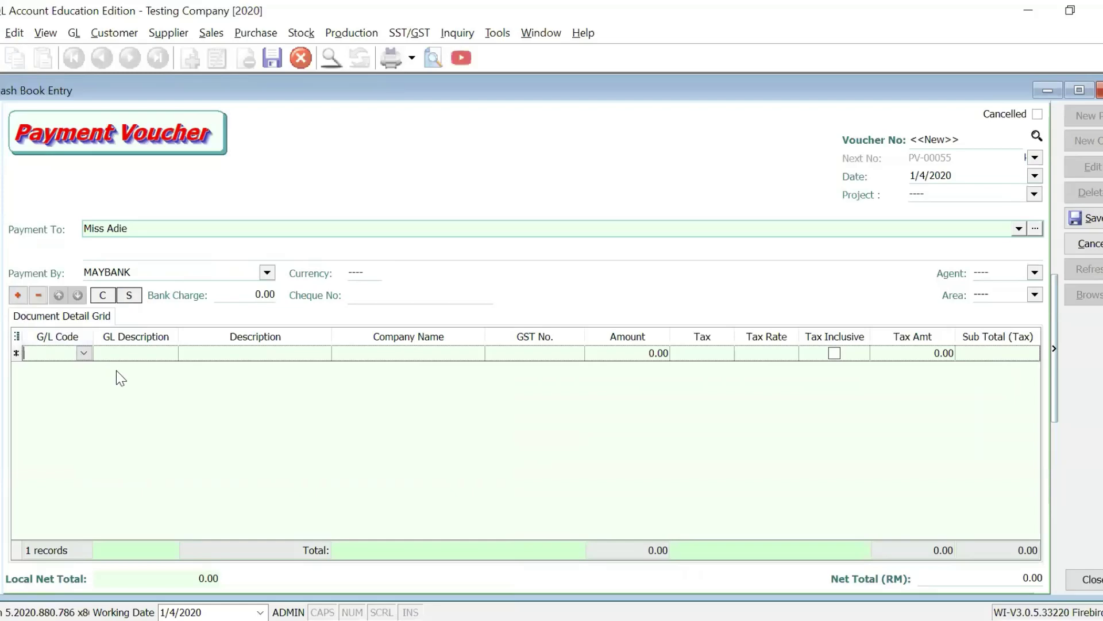
click(83, 353)
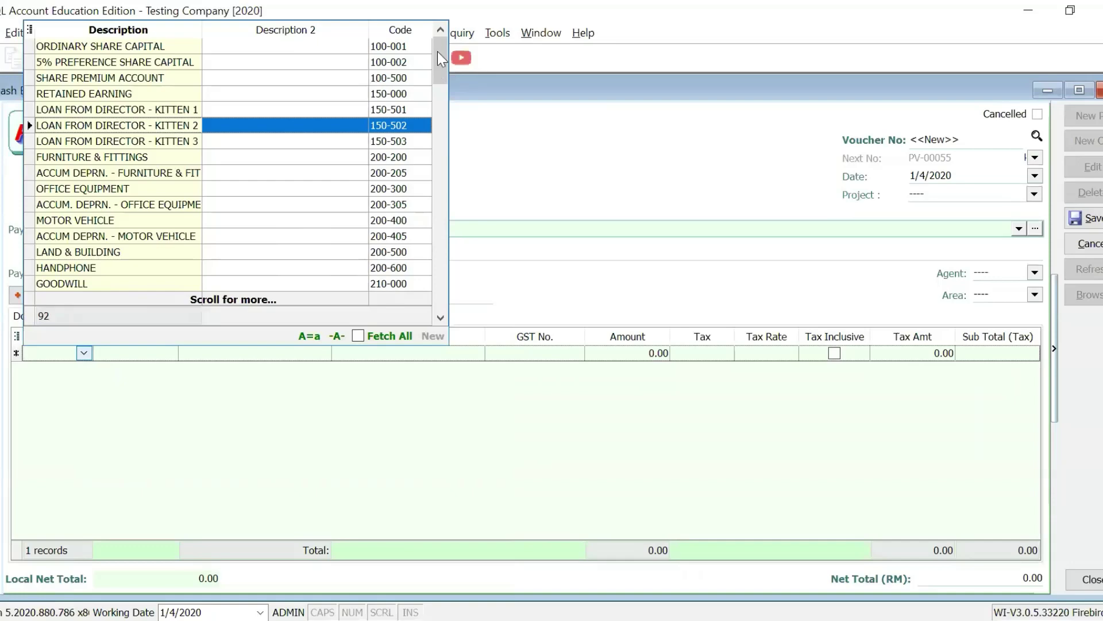
drag(437, 53, 433, 216)
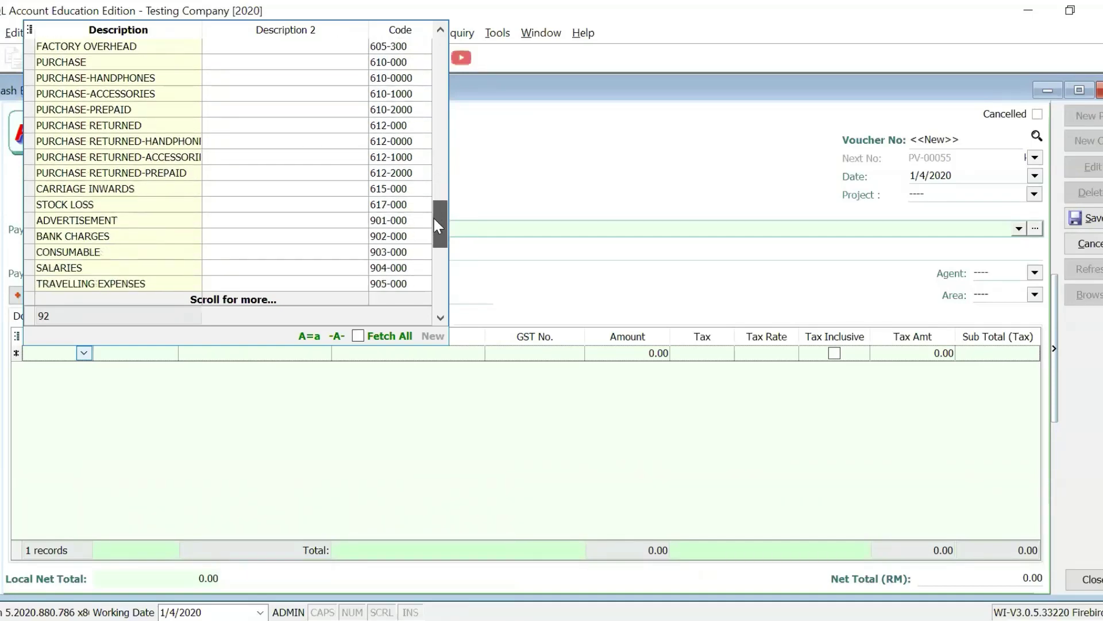
click(309, 220)
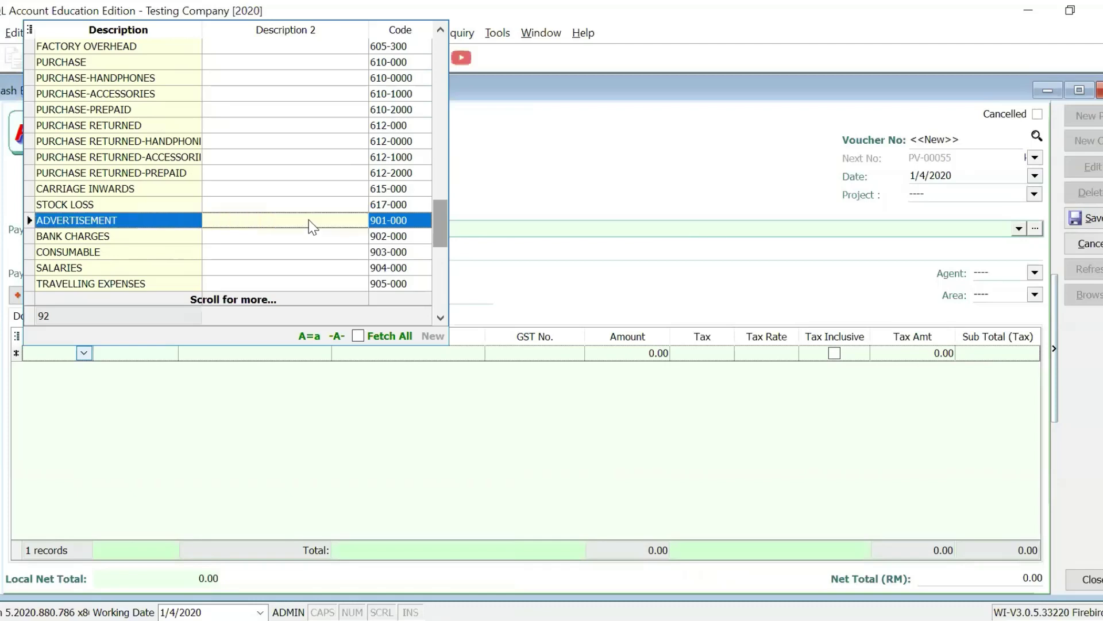
click(309, 220)
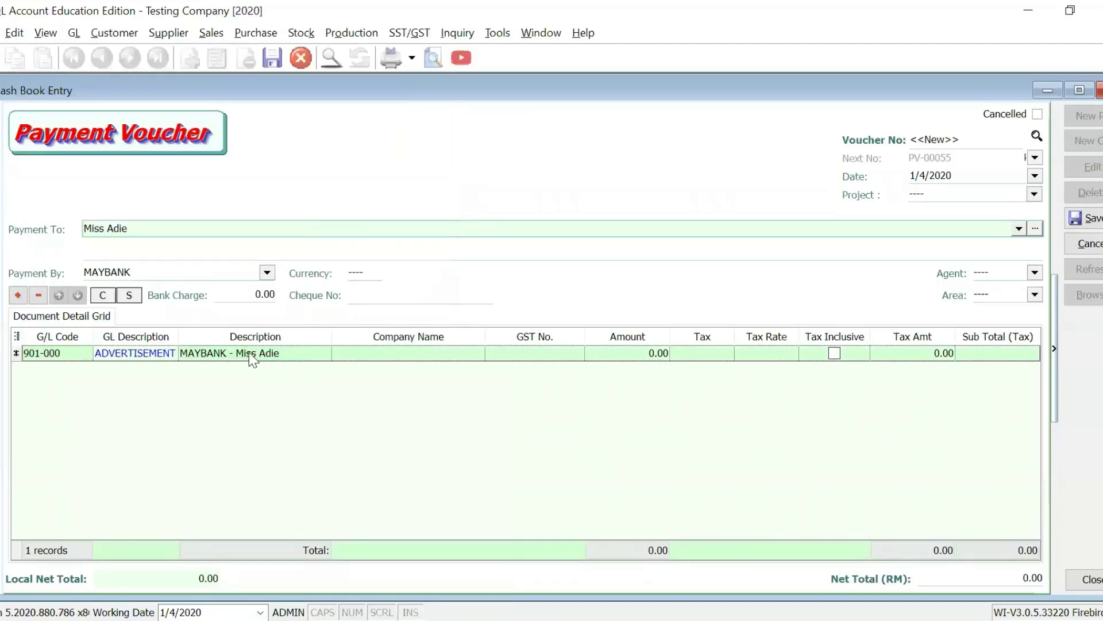
Set the advertisement line's amount to 10000.
click(632, 354)
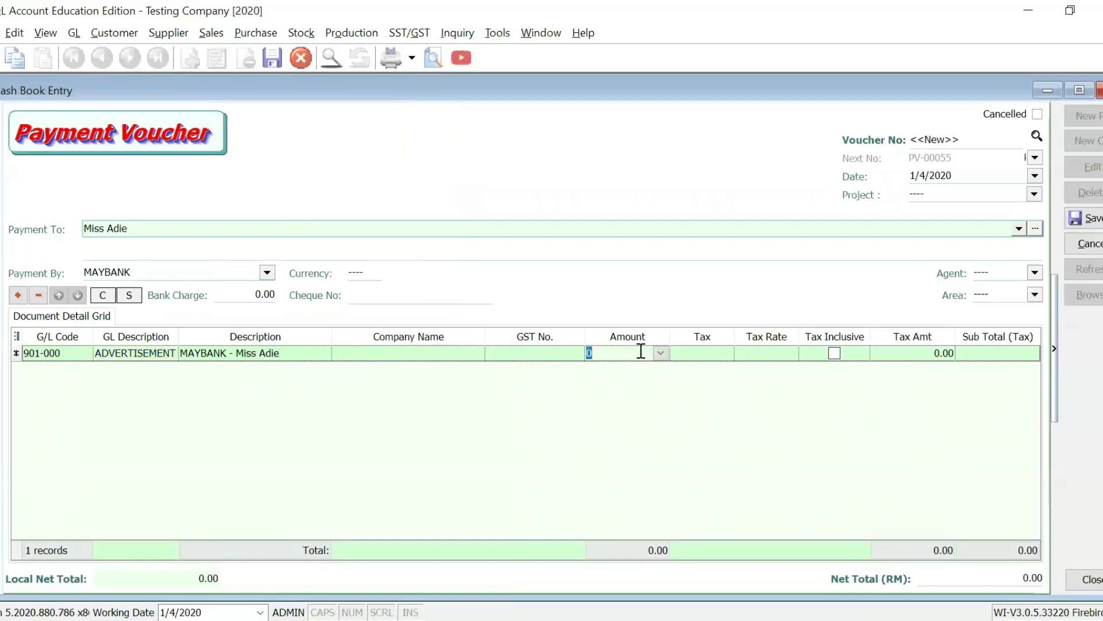
text(5000)
key(BackSpace)
key(BackSpace)
key(BackSpace)
key(BackSpace)
text(10000)
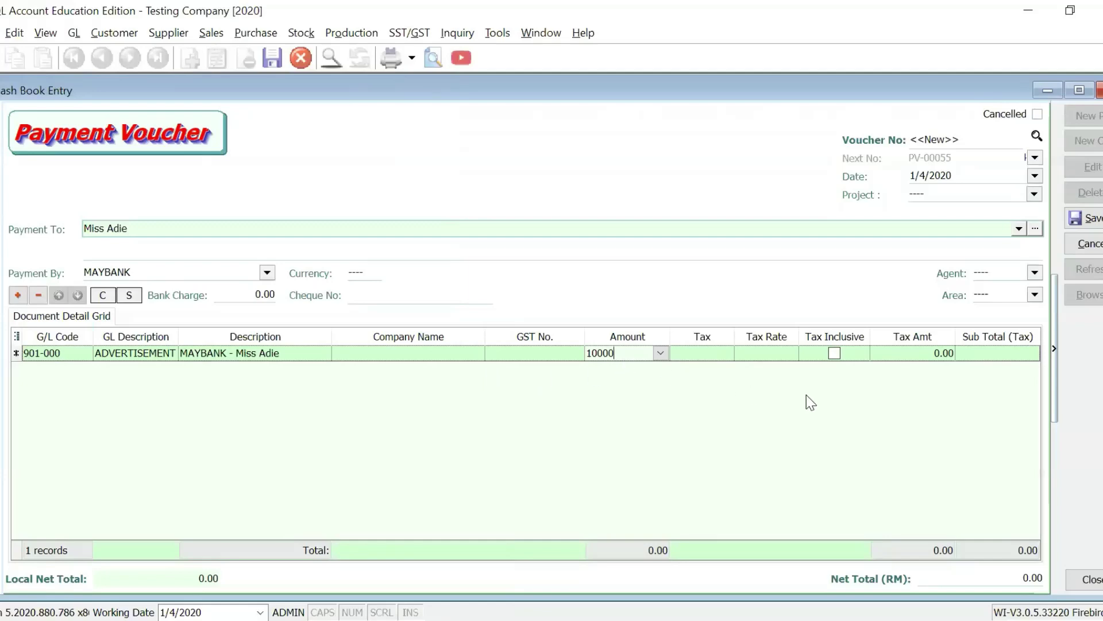
Save the payment voucher without a cheque number and close Cash Book Entry.
click(1084, 220)
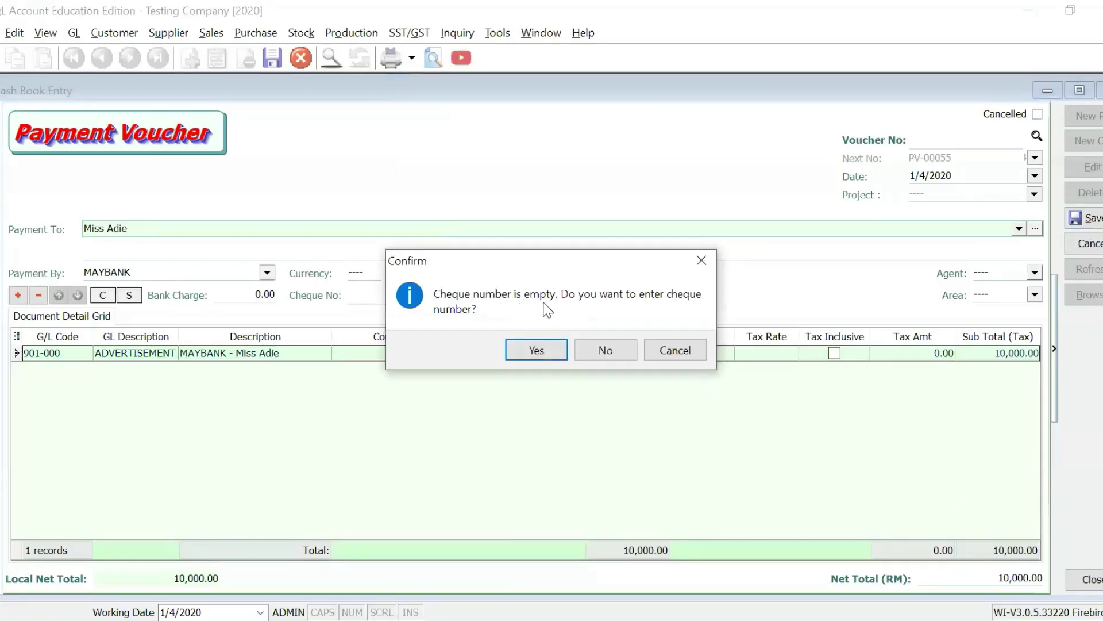
click(599, 356)
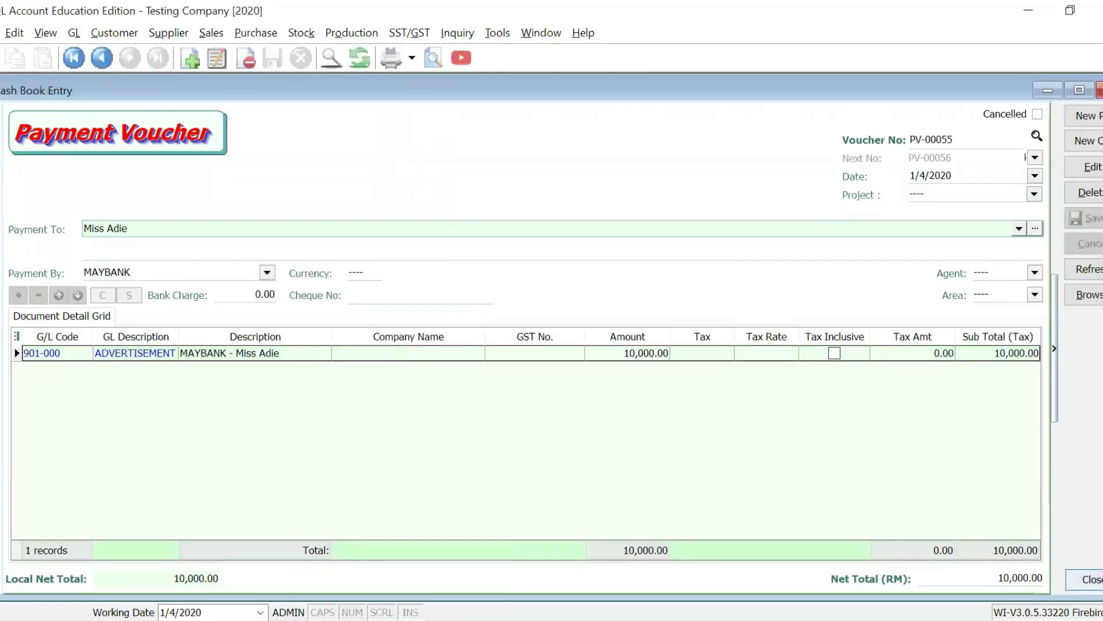
click(1087, 580)
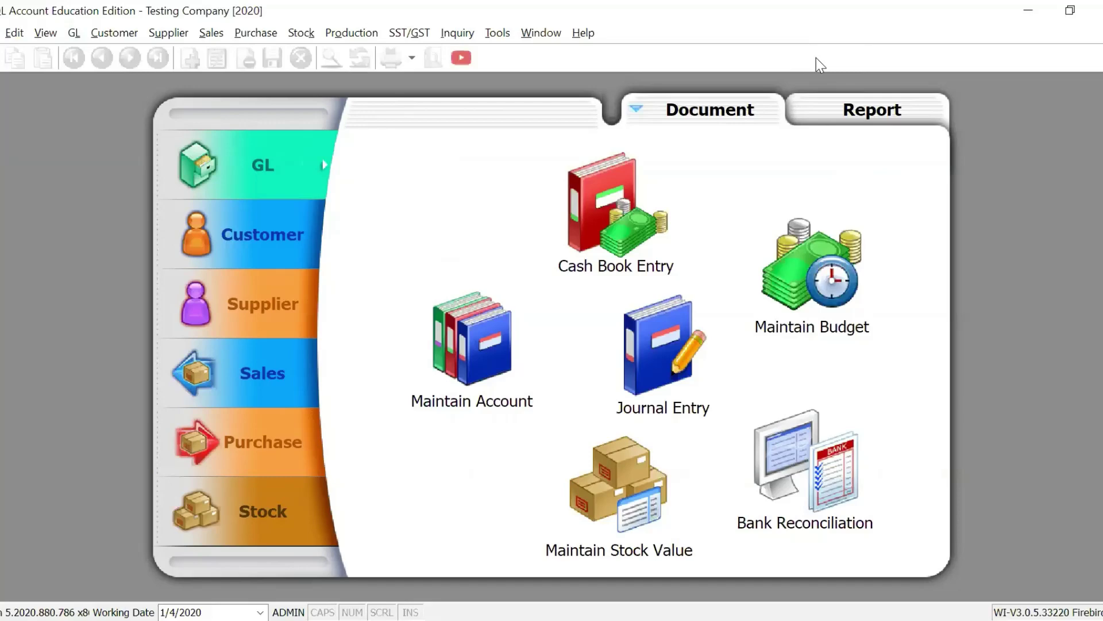
Generate the general ledger report for post dates 1/4/2020 to 30/4/2020, grouped by account code.
click(74, 32)
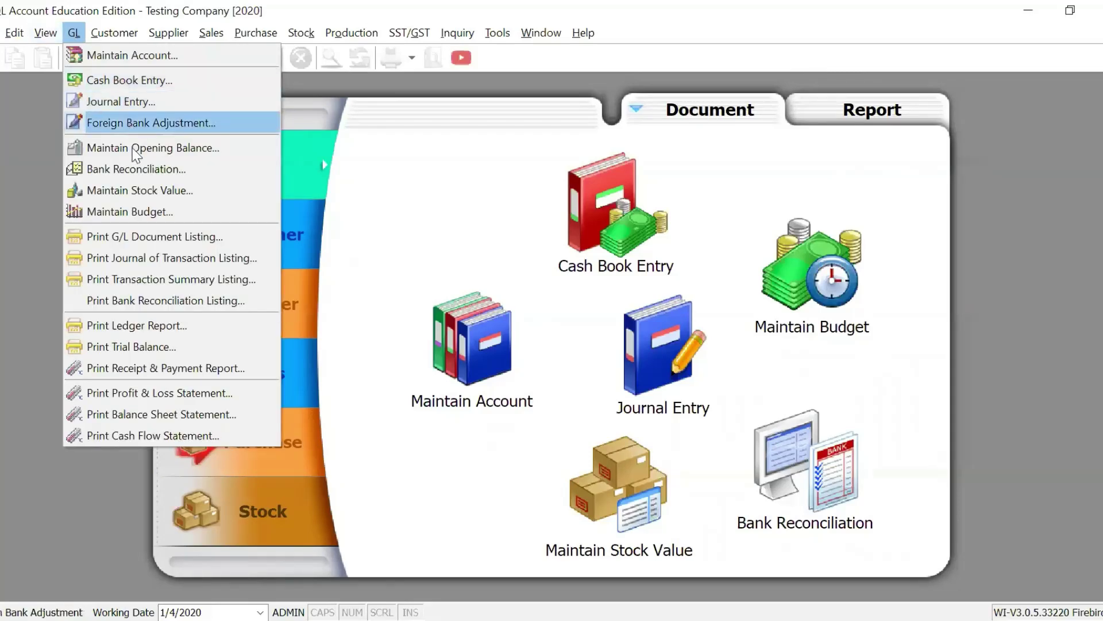
click(146, 326)
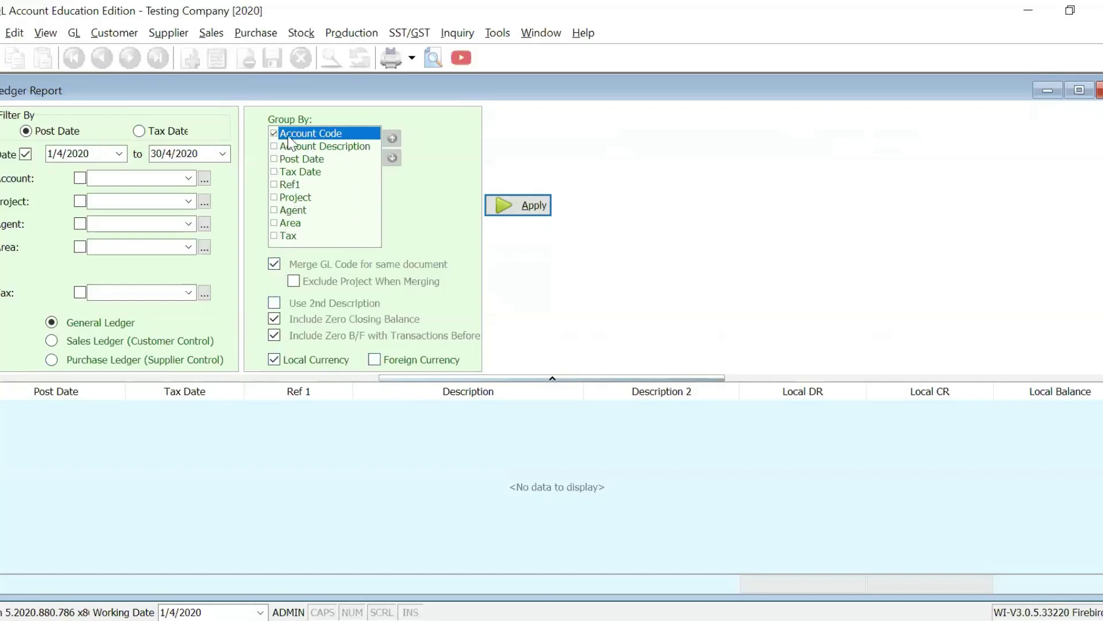
click(514, 209)
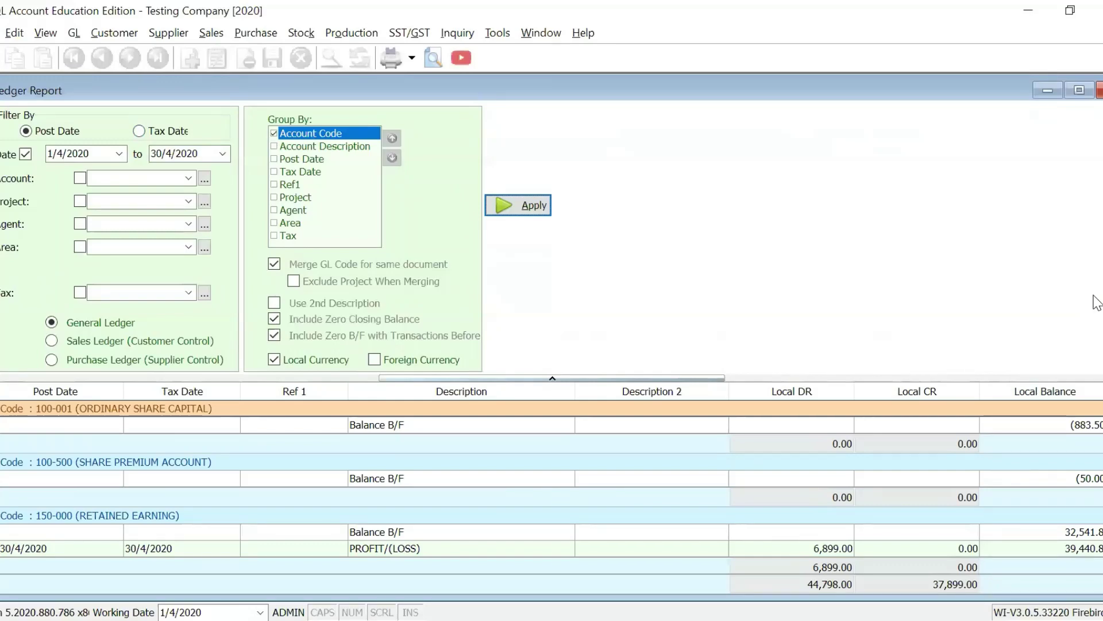
Examine the 8,000.00 Crazy Geek SB receipt's postings under the MAYBANK and SALES accounts in the ledger report.
scroll(1083, 422, down, 1)
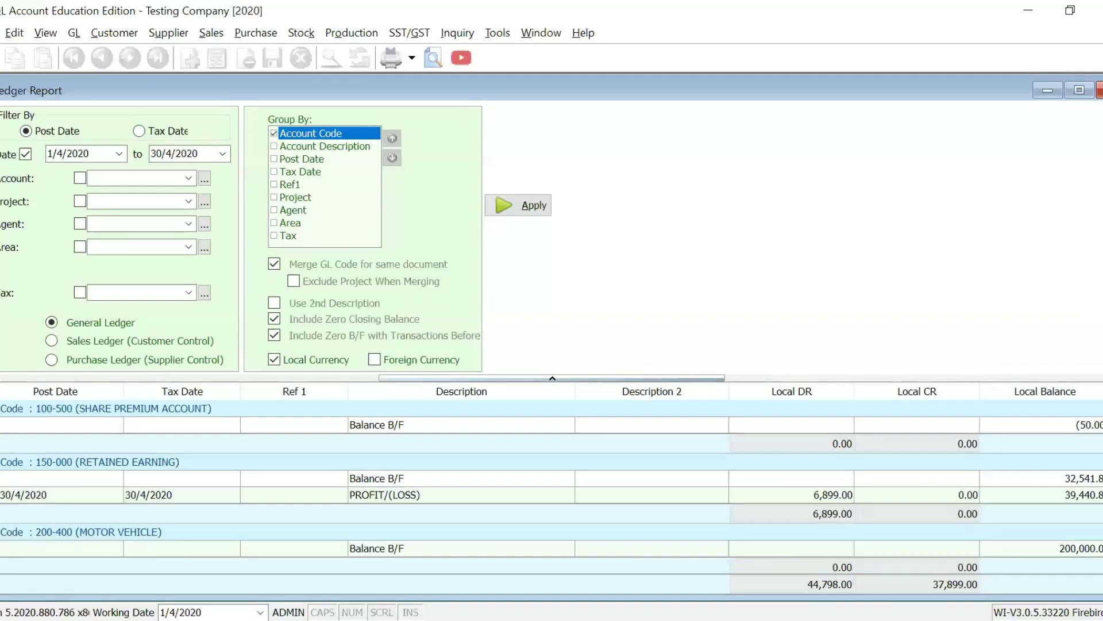
scroll(552, 489, down, 4)
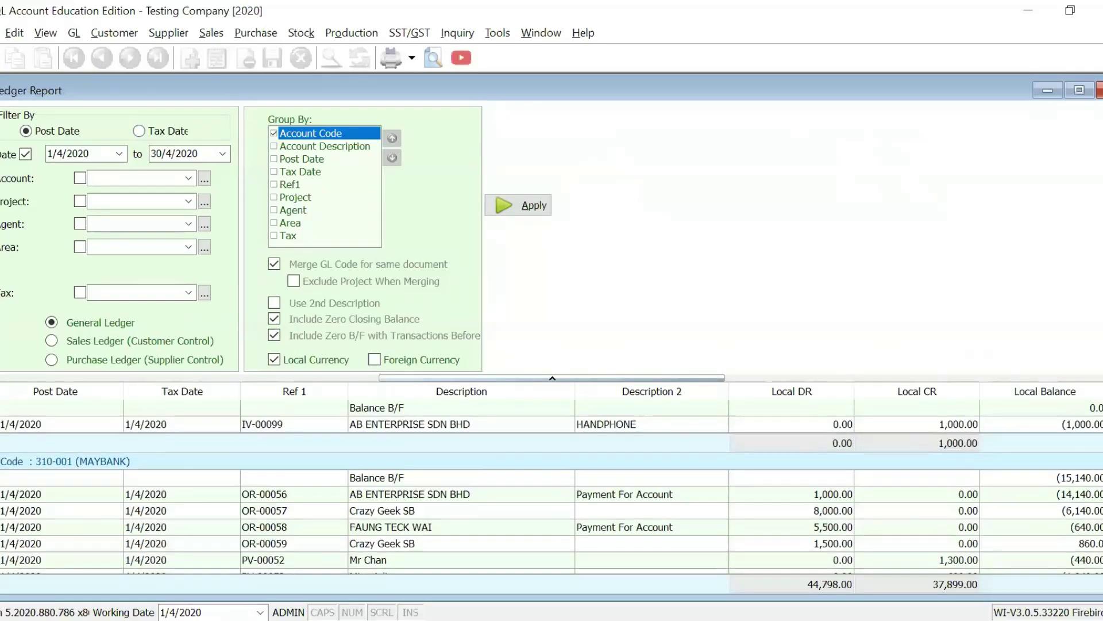
scroll(552, 488, down, 3)
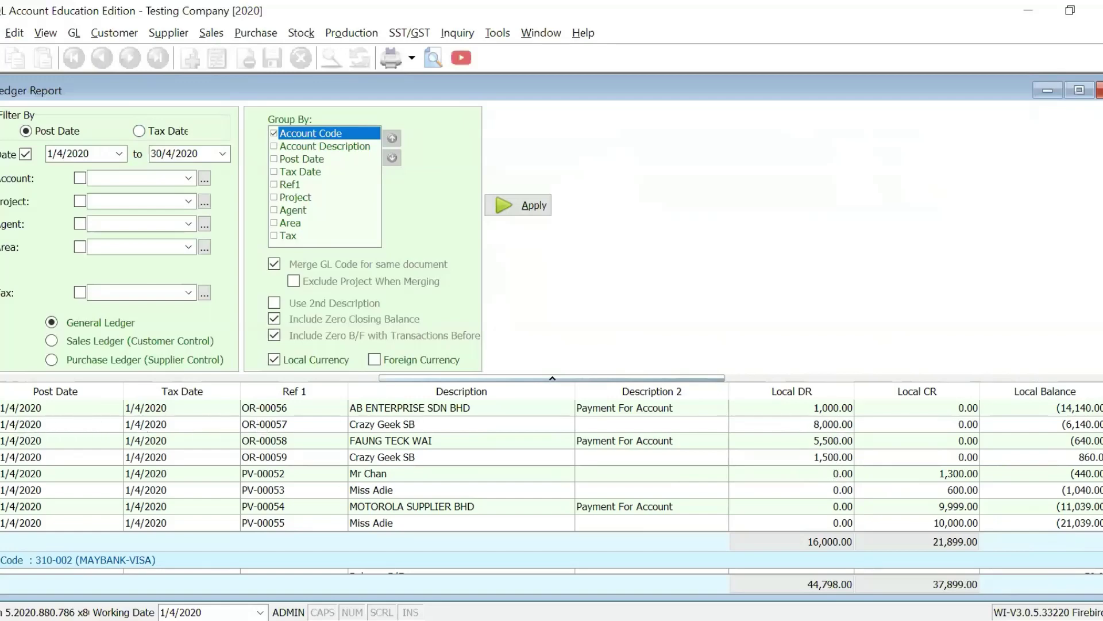
click(5, 425)
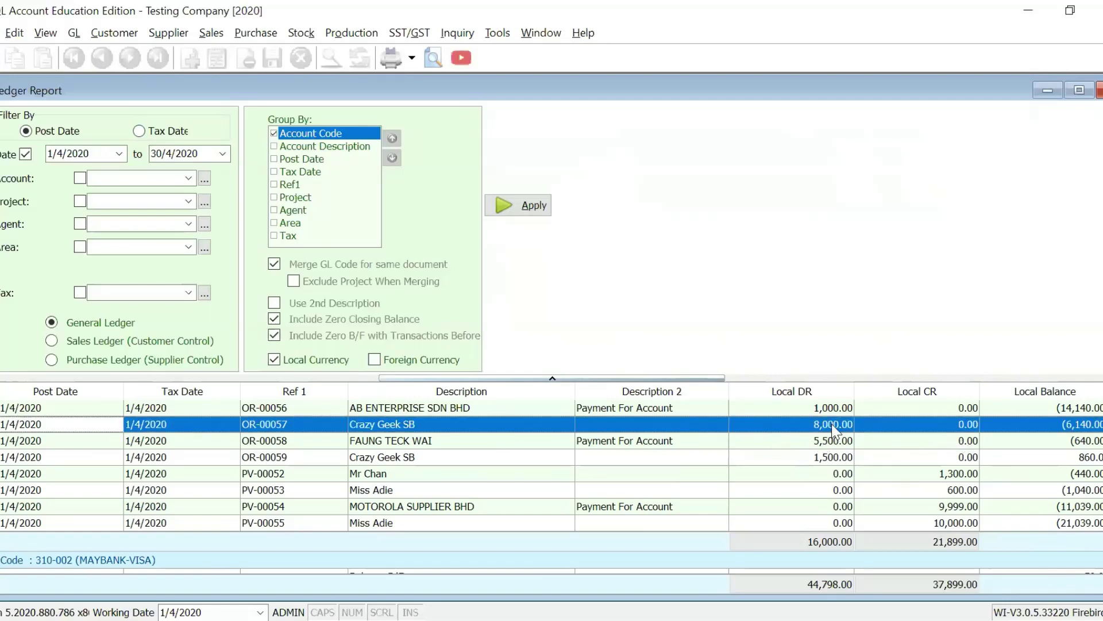
scroll(551, 486, down, 5)
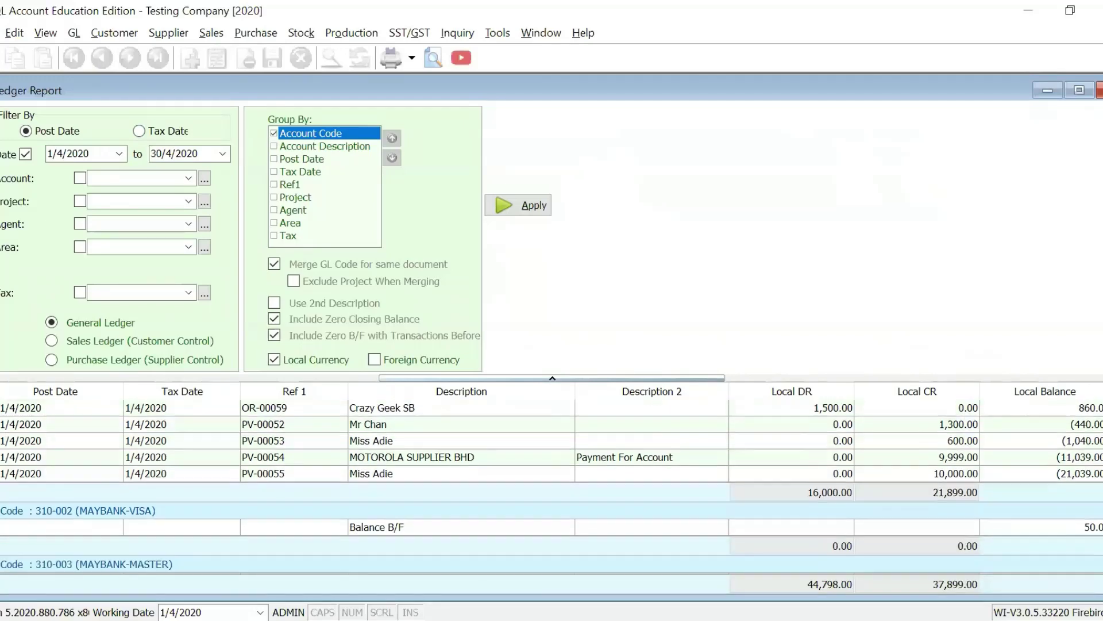
scroll(552, 487, down, 4)
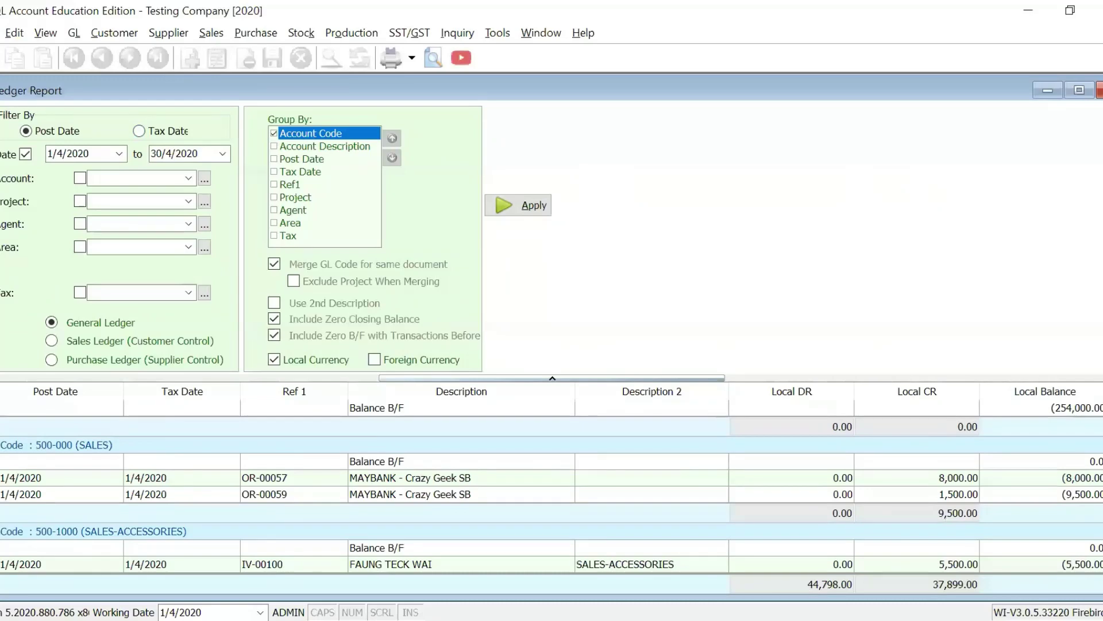
click(57, 477)
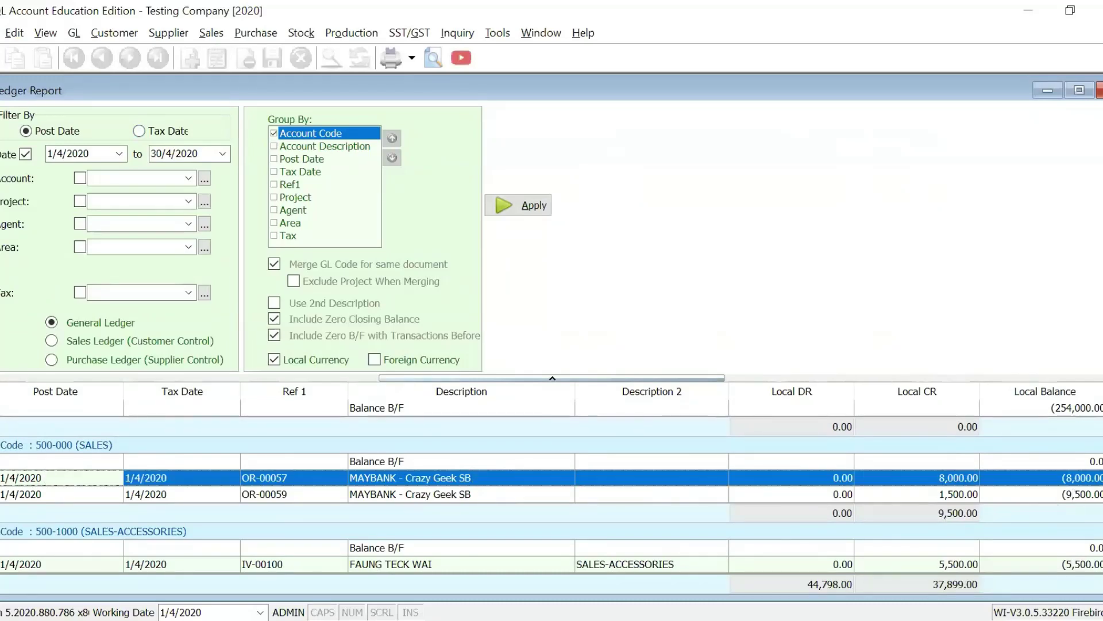
With the filter section collapsed, examine the 10,000.00 payment voucher's postings under MAYBANK and ADVERTISEMENT, and close the ledger report.
scroll(552, 487, up, 5)
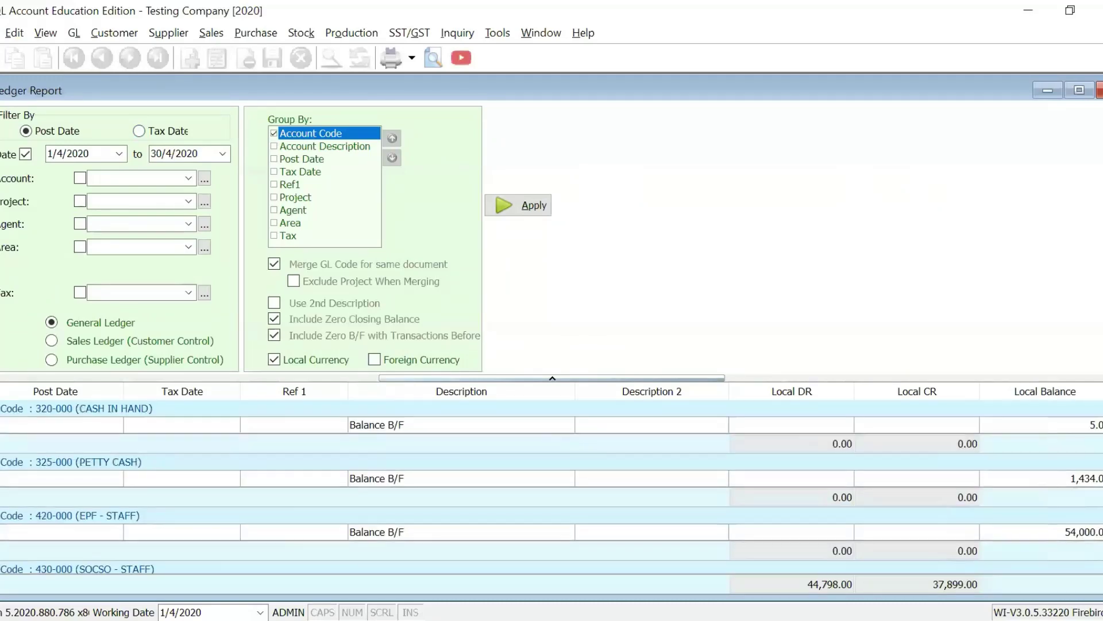
scroll(552, 486, up, 3)
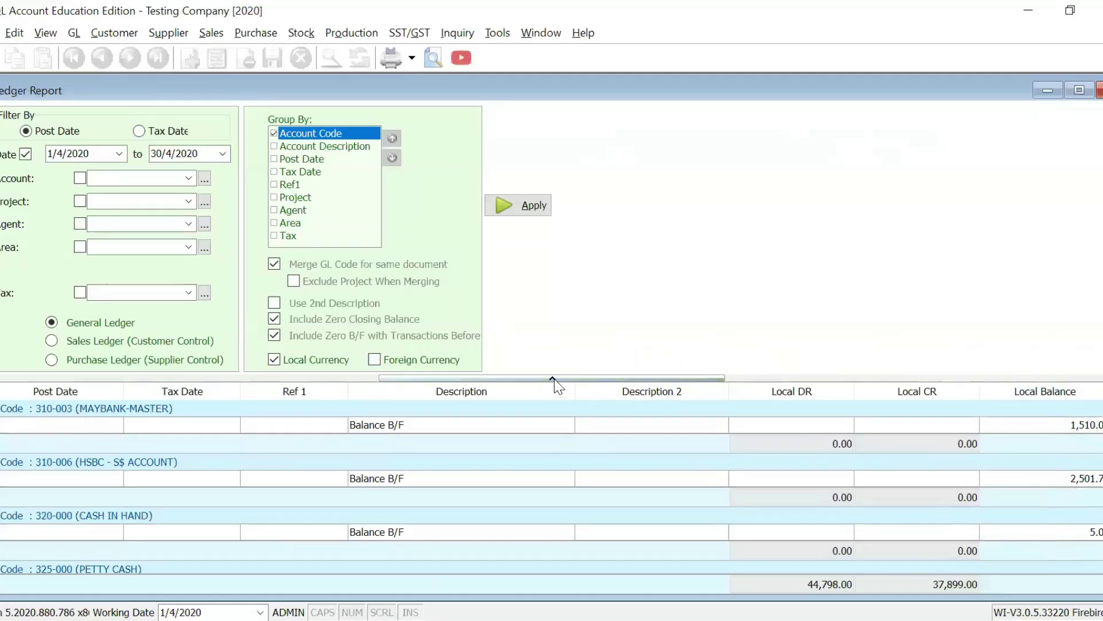
click(552, 379)
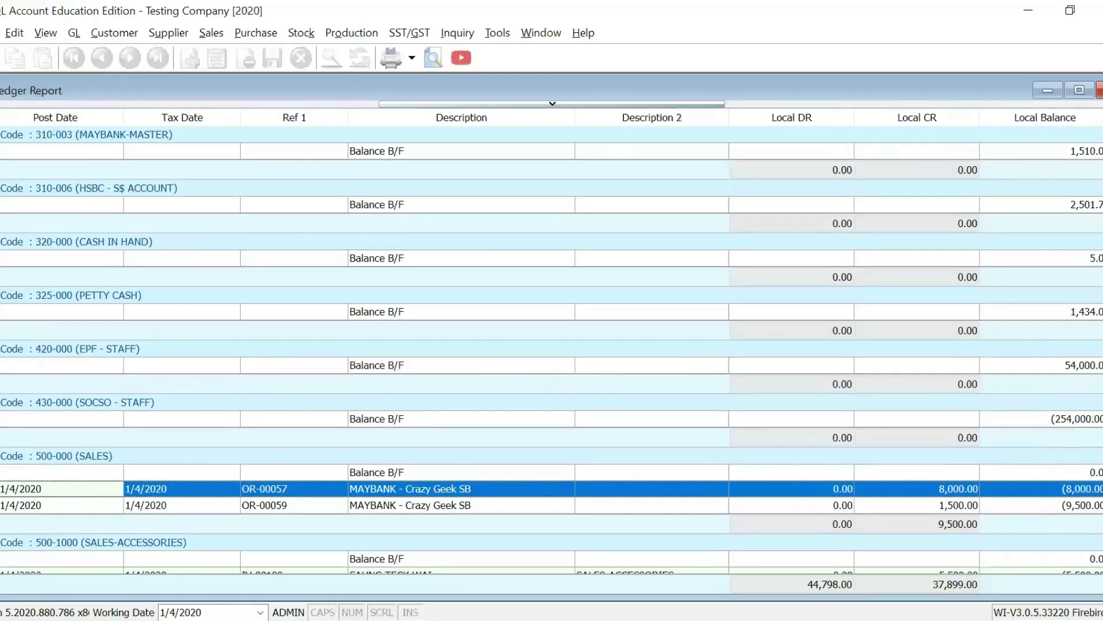
scroll(552, 352, up, 4)
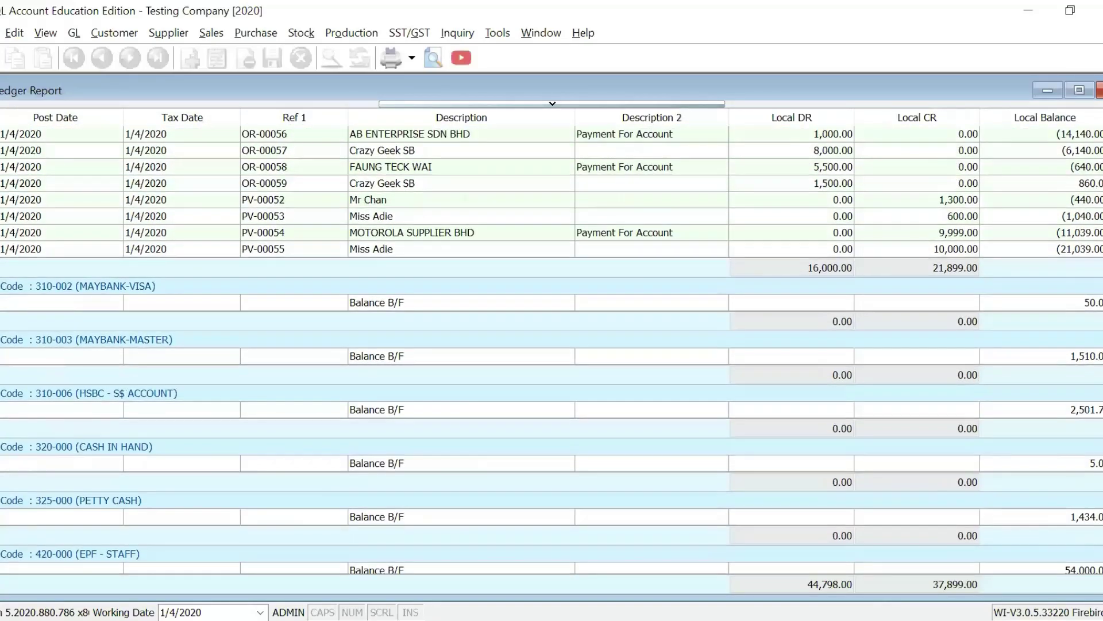
scroll(110, 325, up, 2)
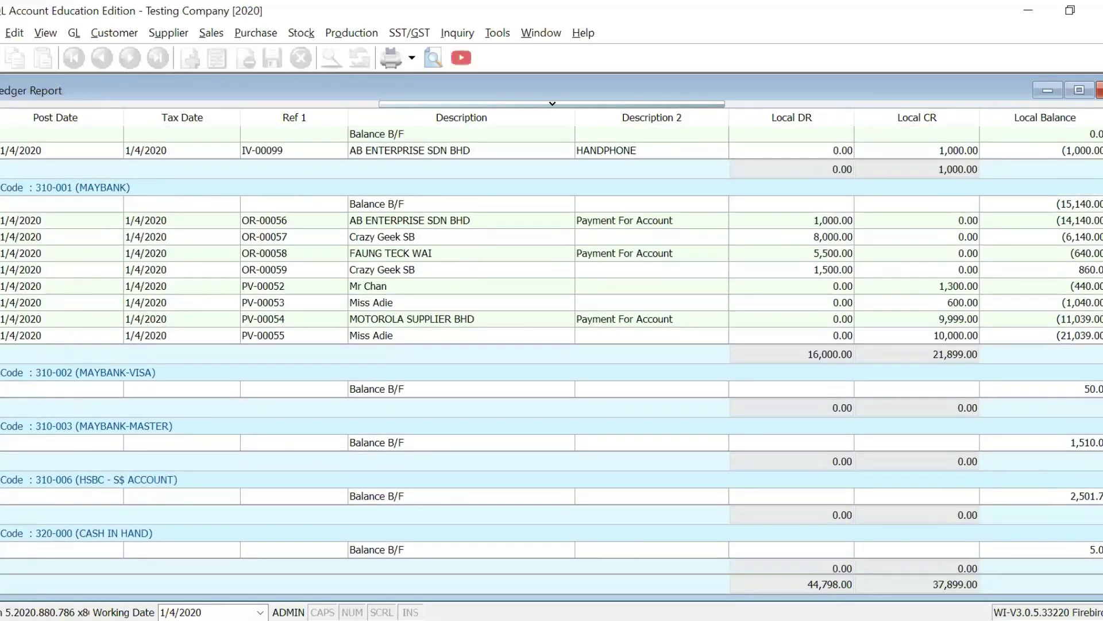
click(11, 336)
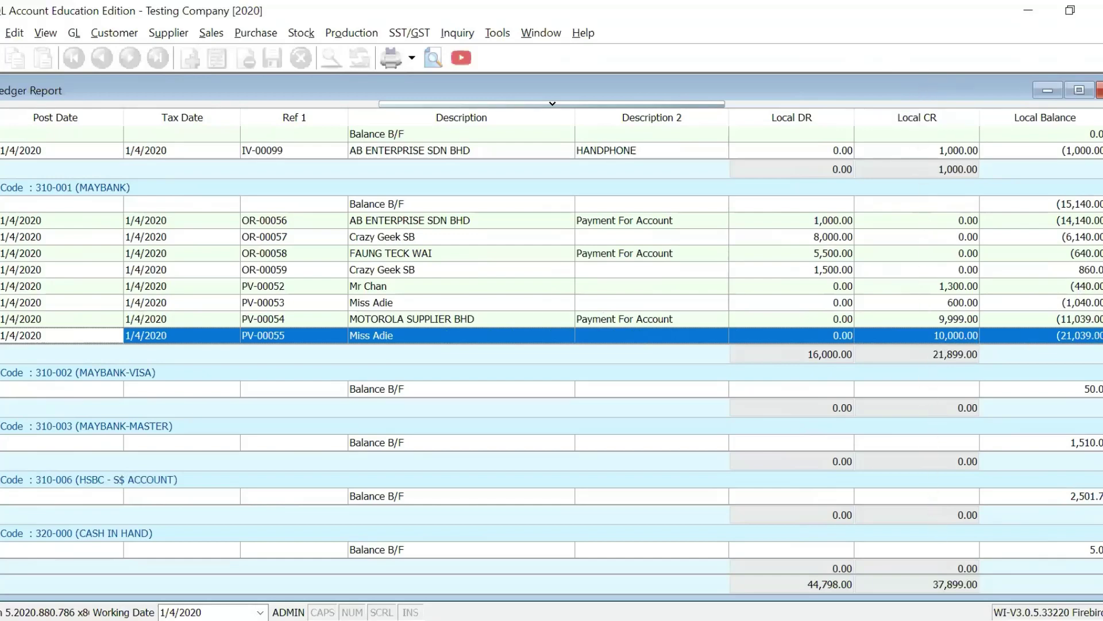
scroll(552, 351, down, 4)
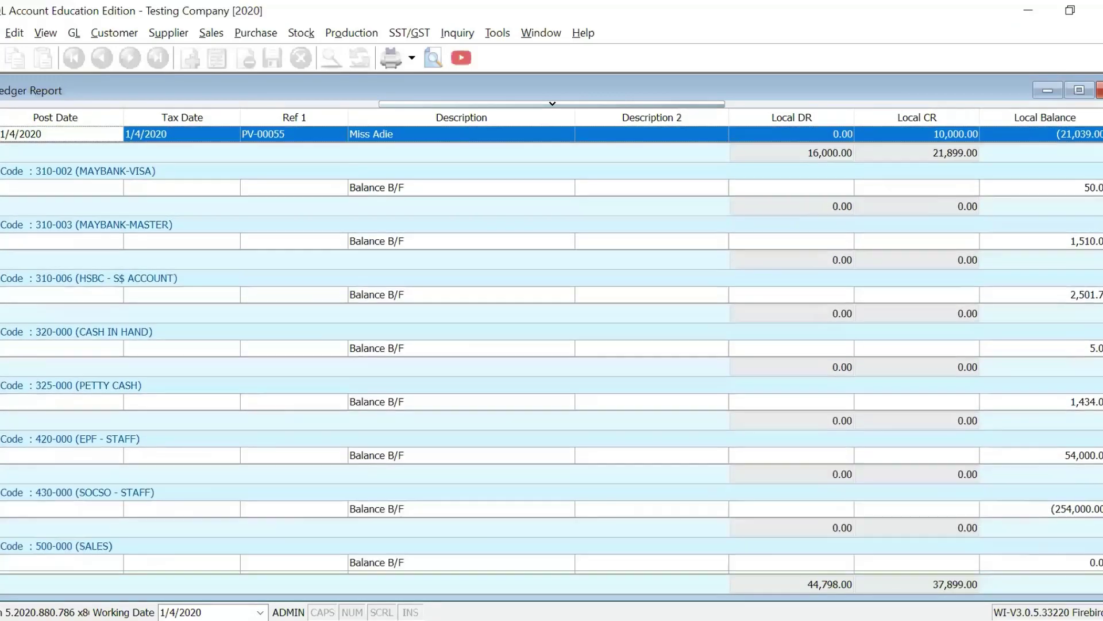
scroll(551, 351, down, 3)
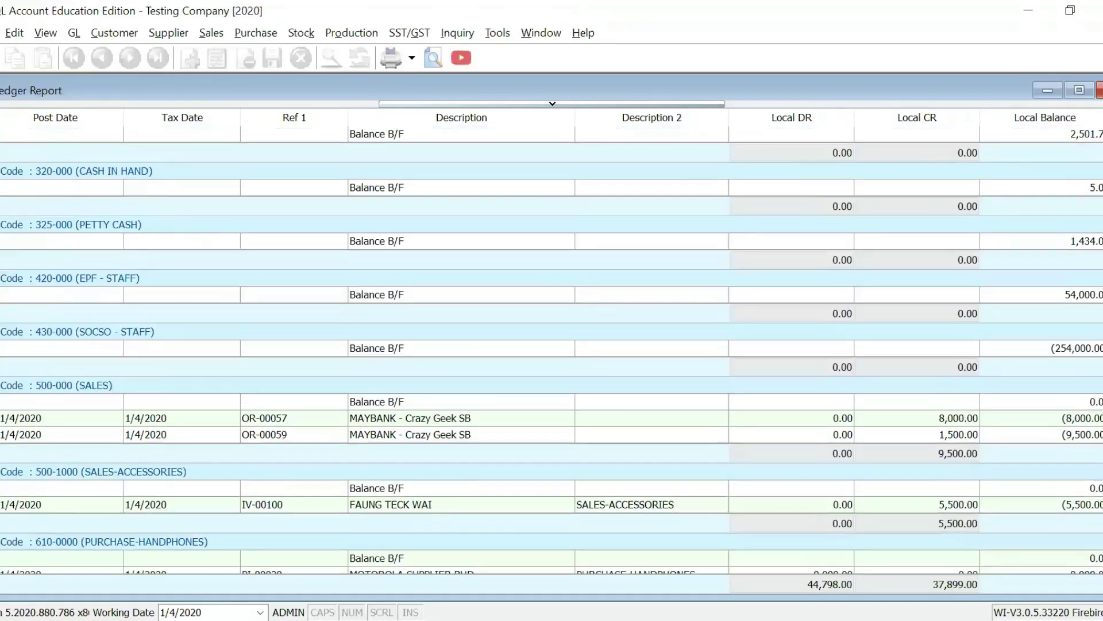
scroll(552, 350, down, 4)
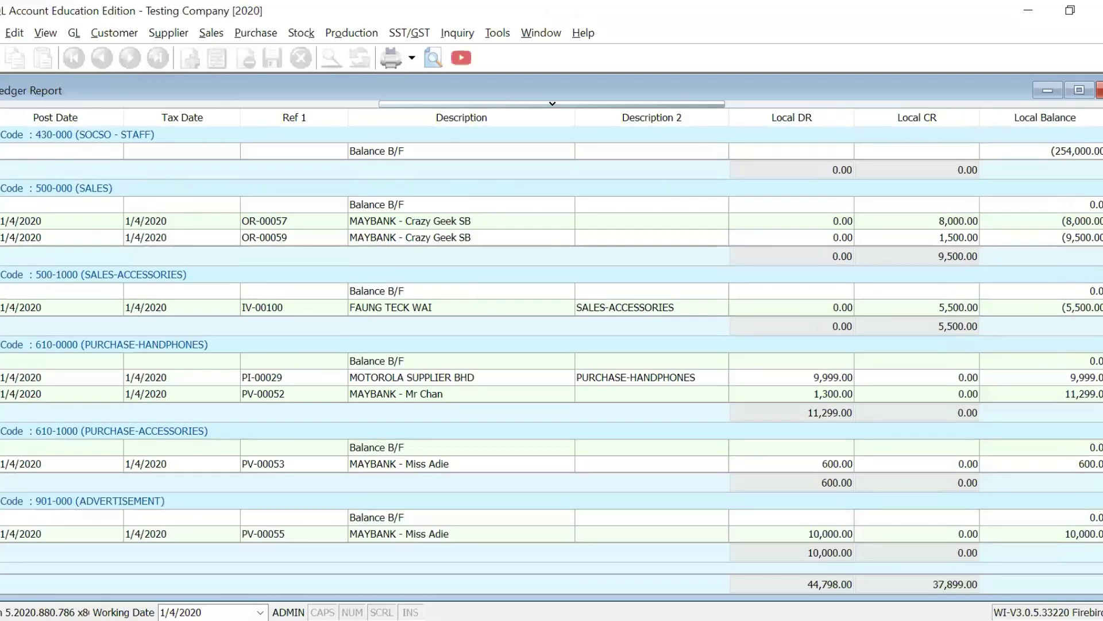
click(21, 533)
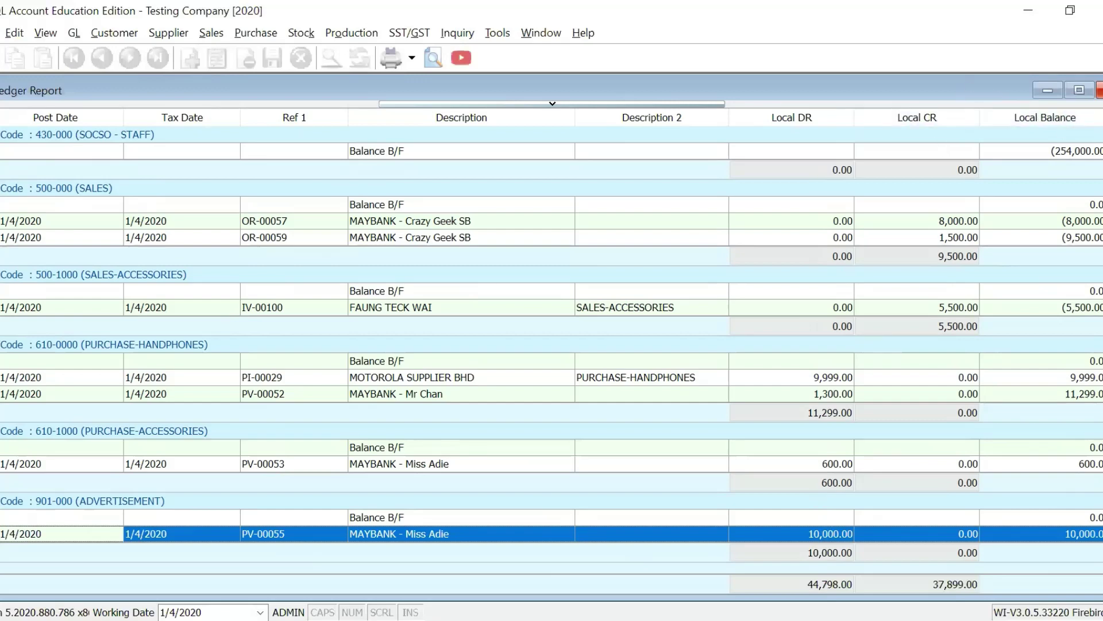
click(1099, 91)
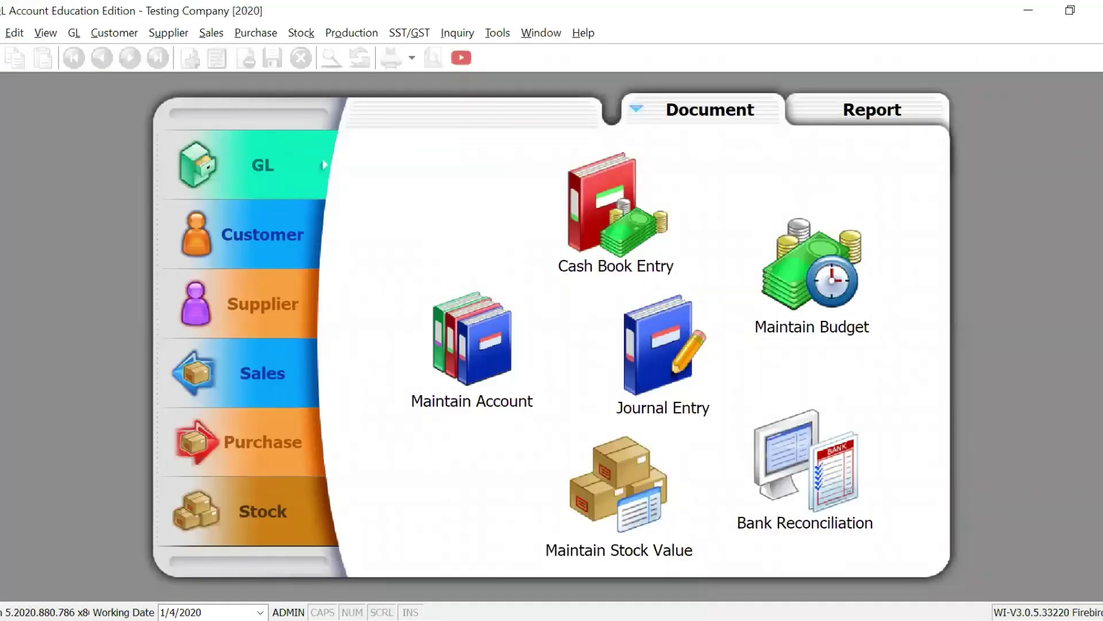
Create a new customer invoice for STAR TRADING SDN BHD.
click(224, 238)
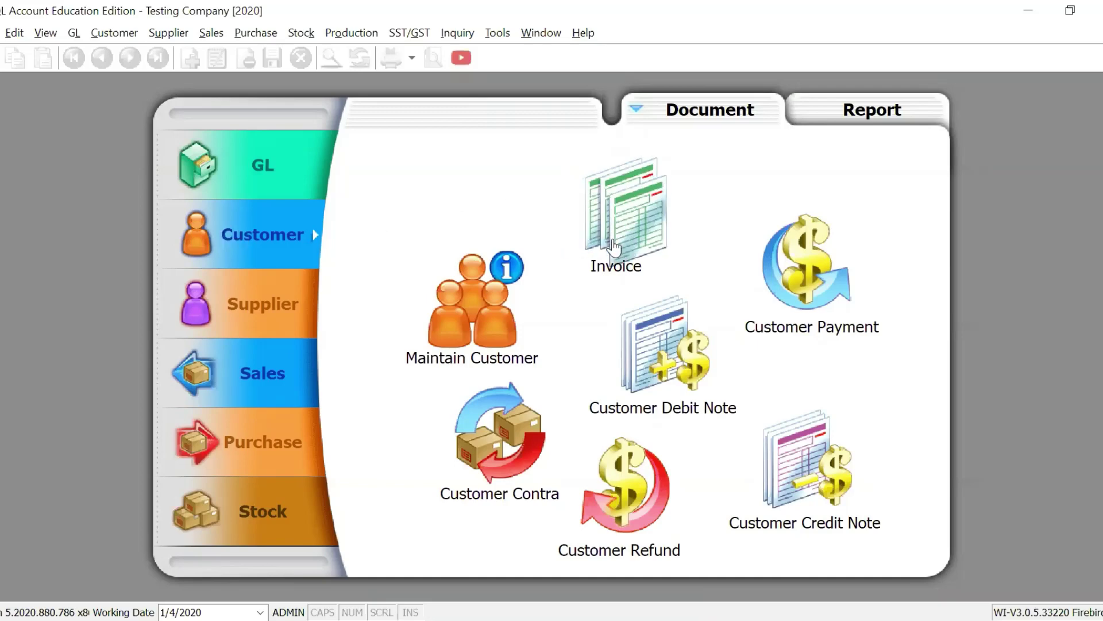
click(619, 244)
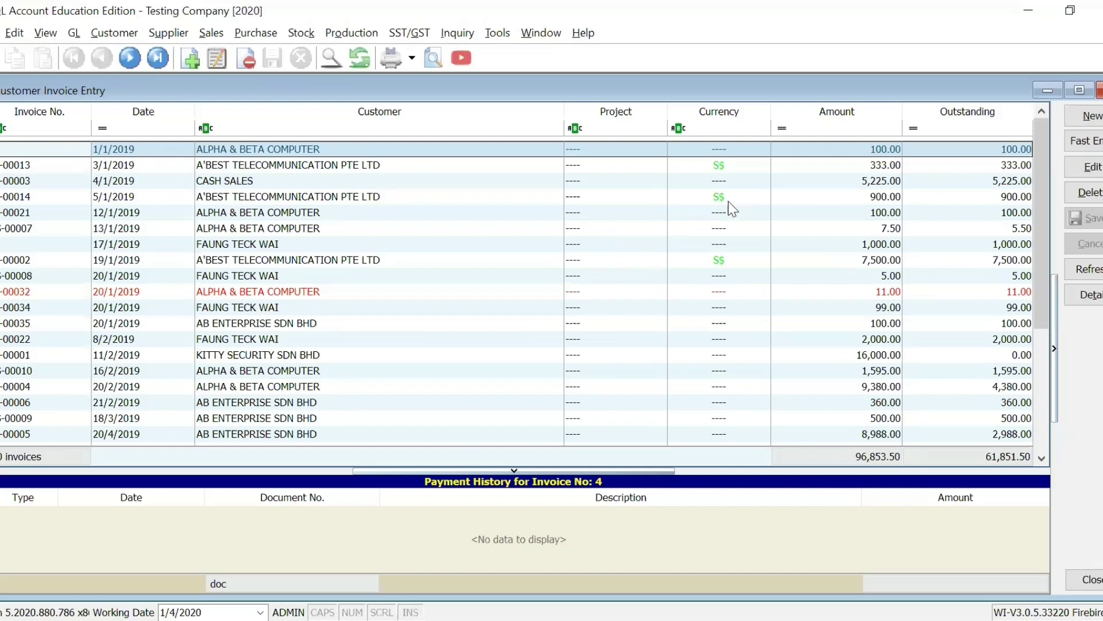
click(1093, 117)
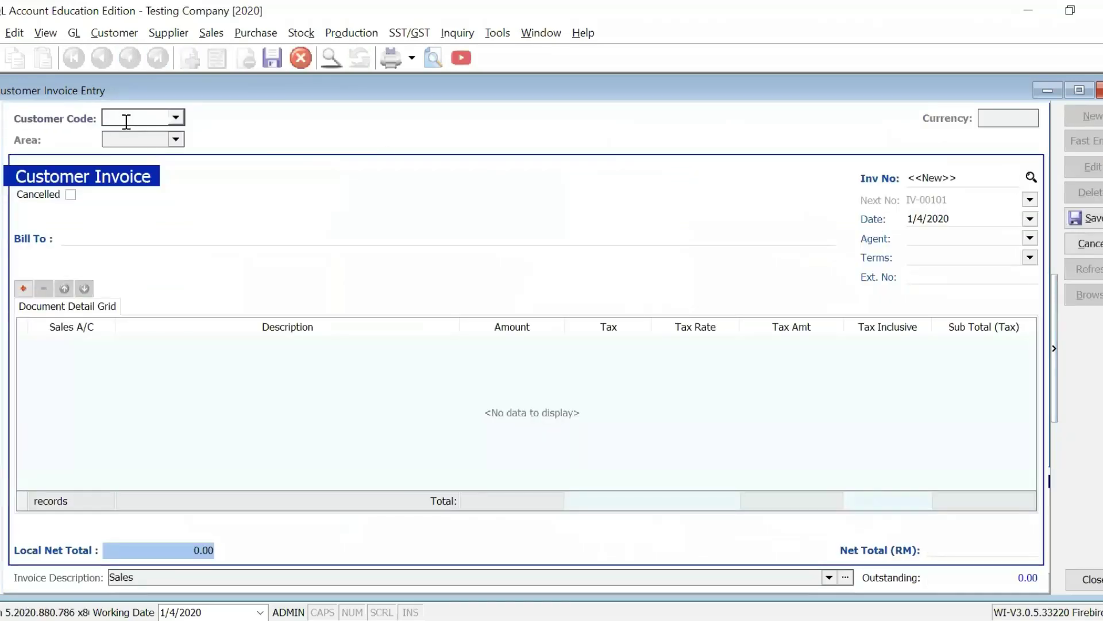
click(175, 117)
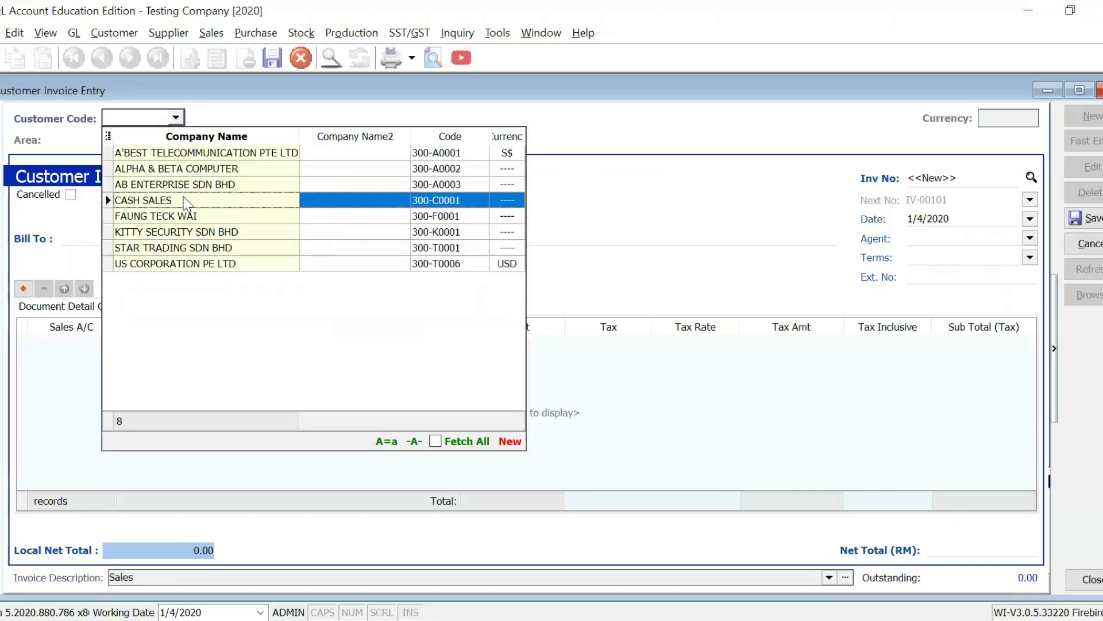
click(192, 253)
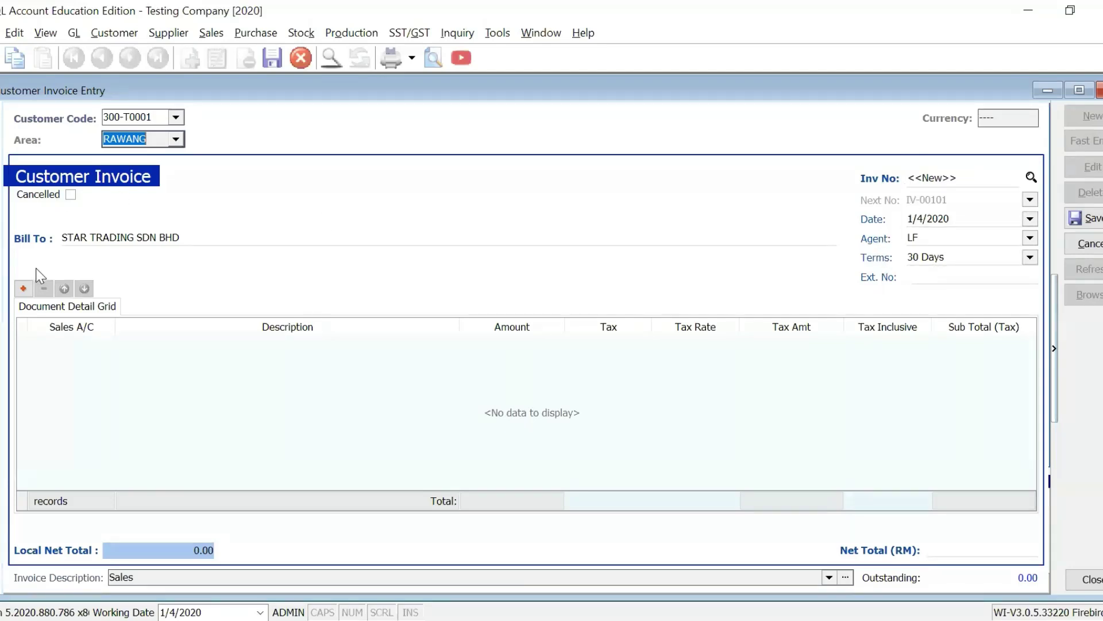
Add a detail line to the customer invoice for the SALES-ACCESSORIES account (500-1000).
click(23, 288)
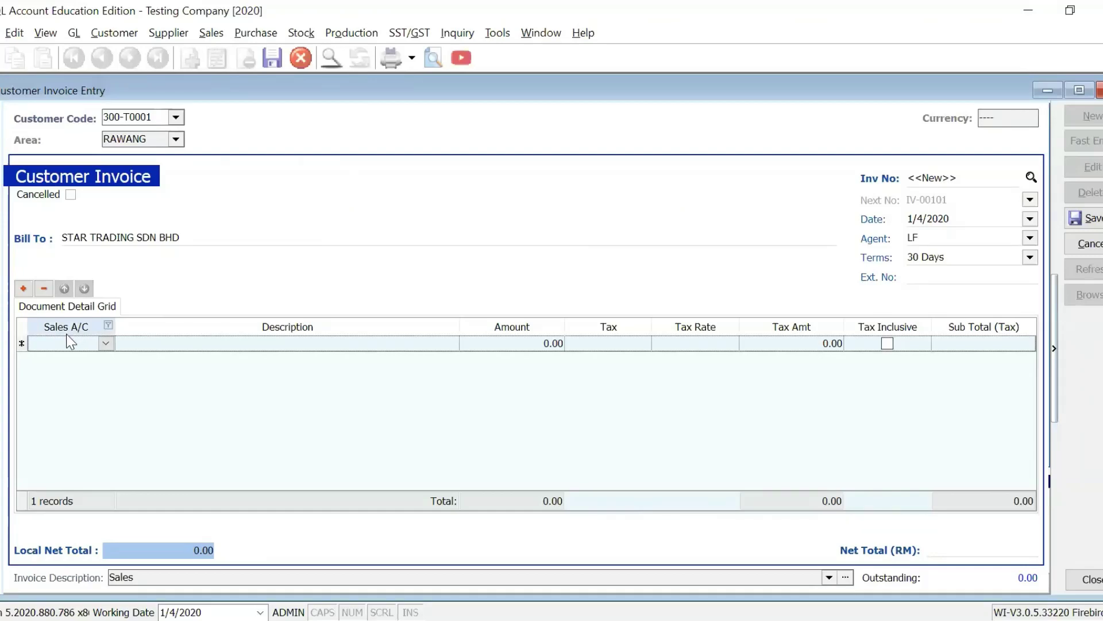
click(106, 343)
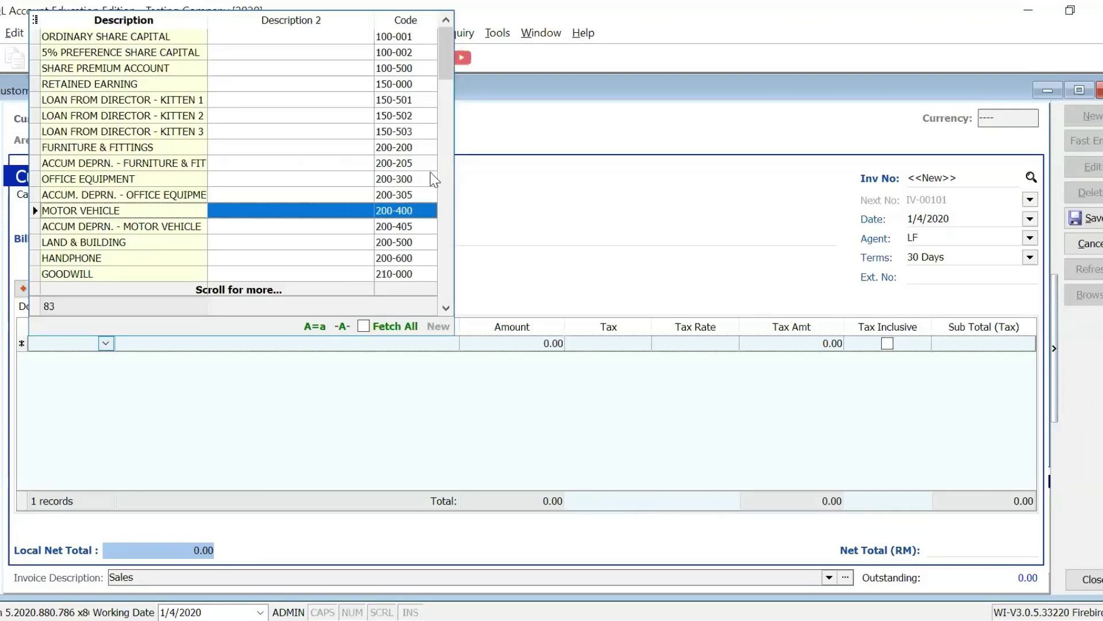
click(446, 309)
drag(444, 61, 442, 158)
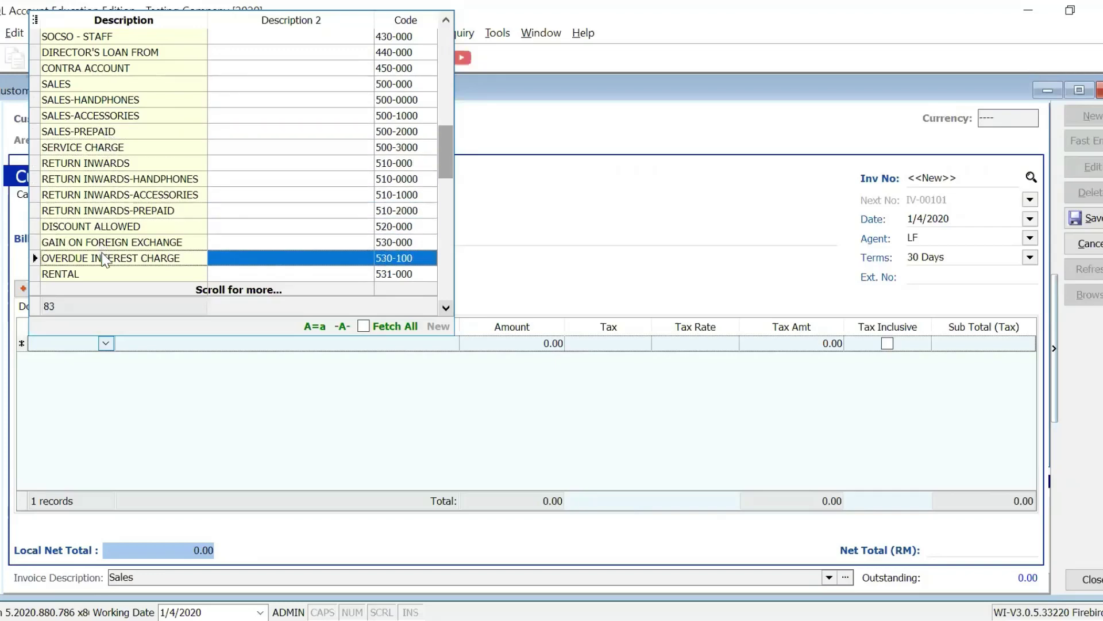
click(108, 120)
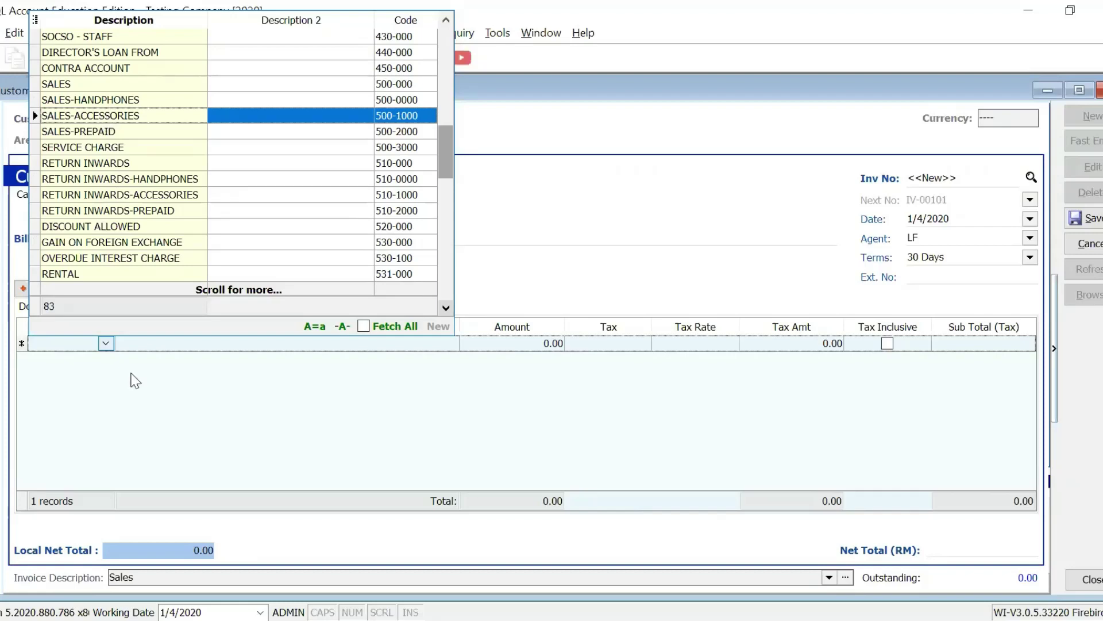
key(Tab)
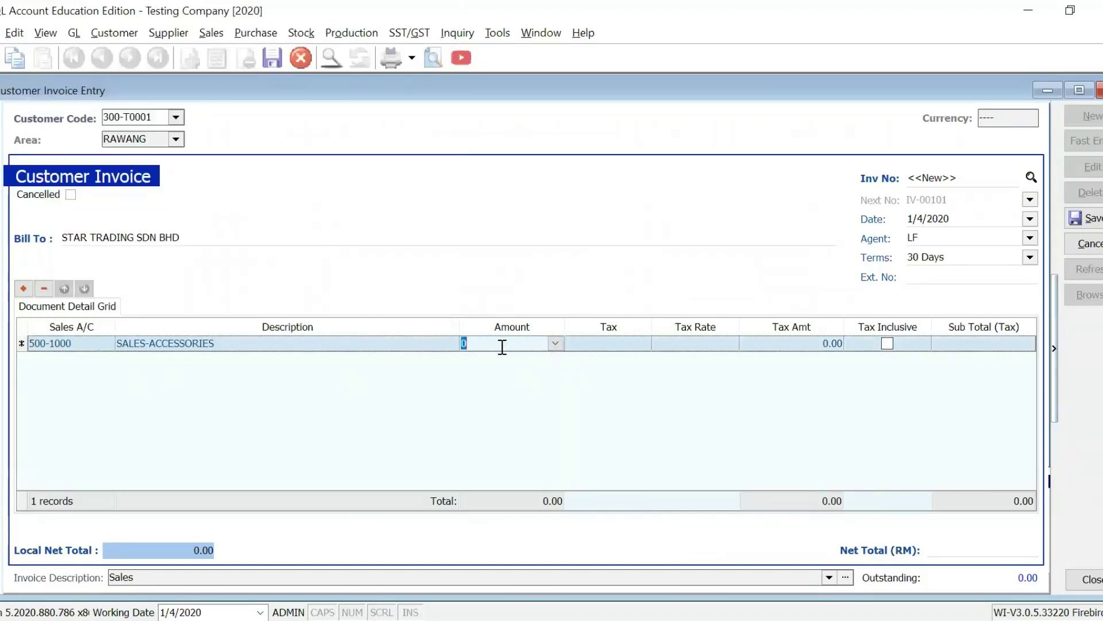
Set the SALES-ACCESSORIES line's amount to 50000, then save the invoice and close Customer Invoice Entry.
text(50000)
click(1086, 219)
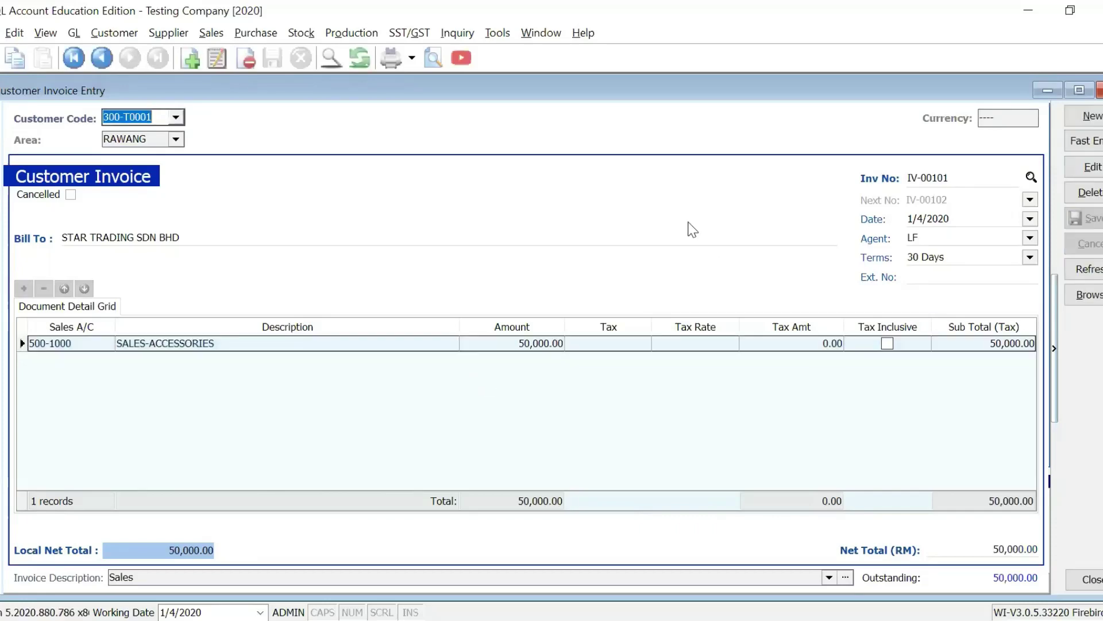
click(1086, 579)
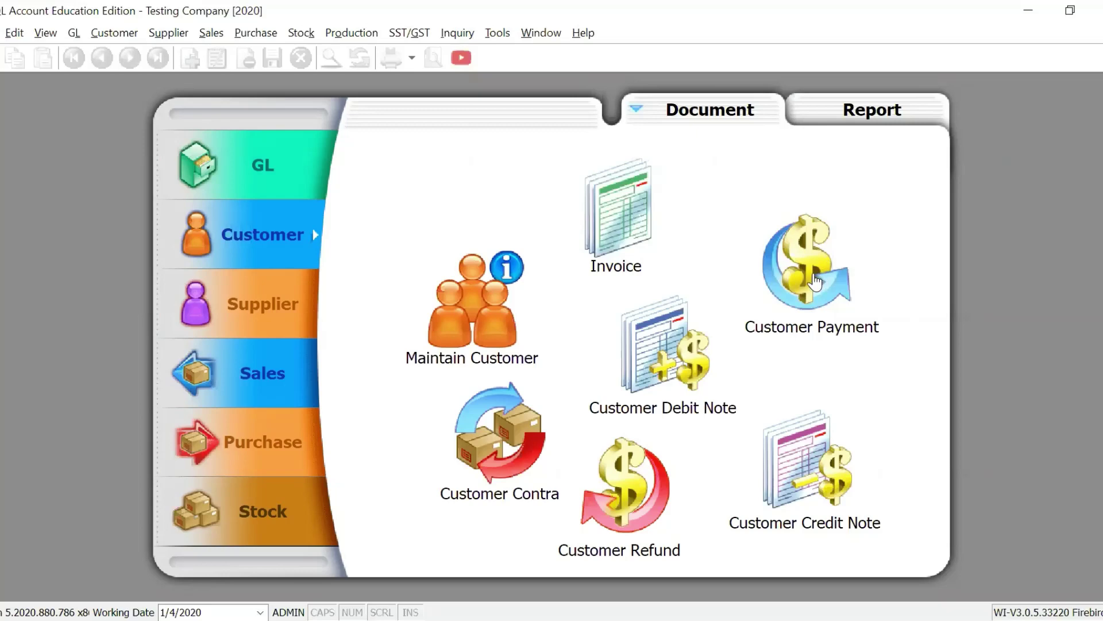
Create a new customer payment for STAR TRADING SDN BHD.
click(816, 282)
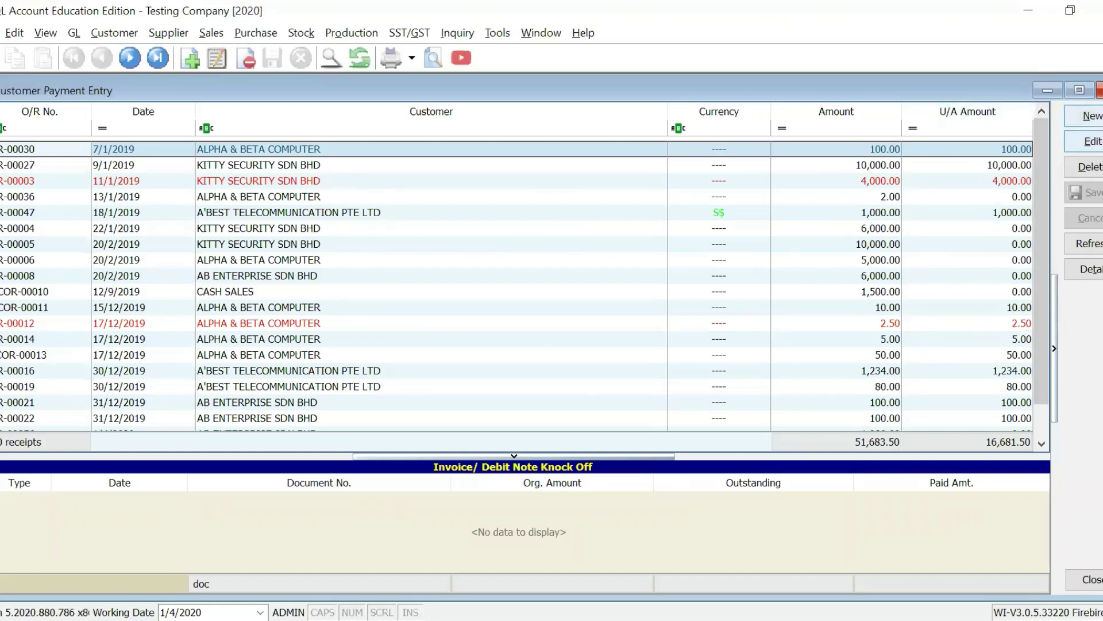
click(1092, 116)
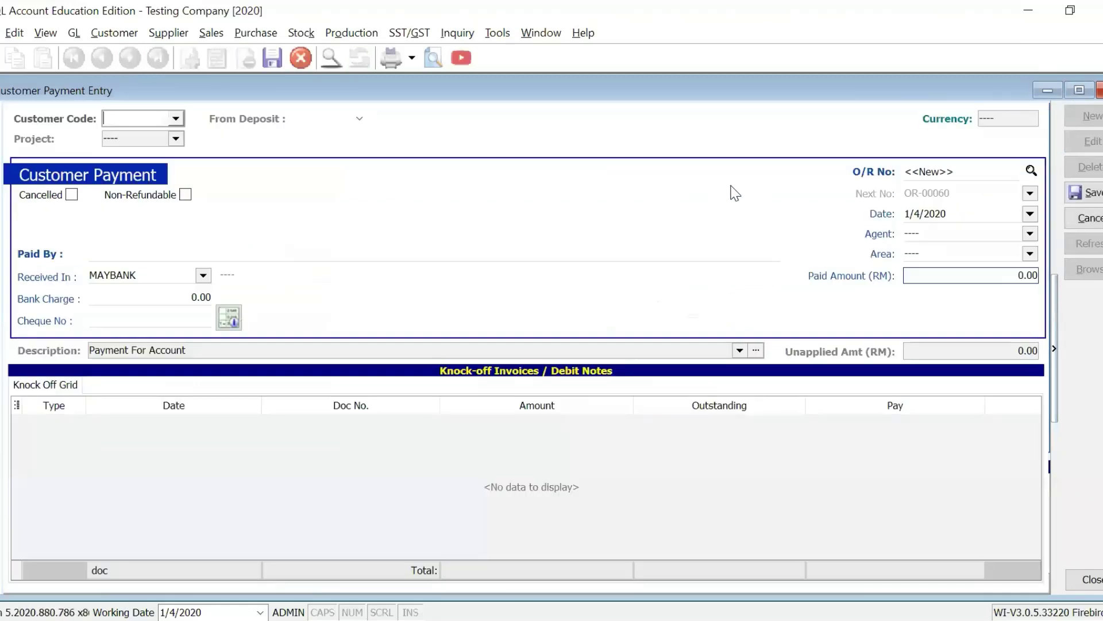
click(175, 120)
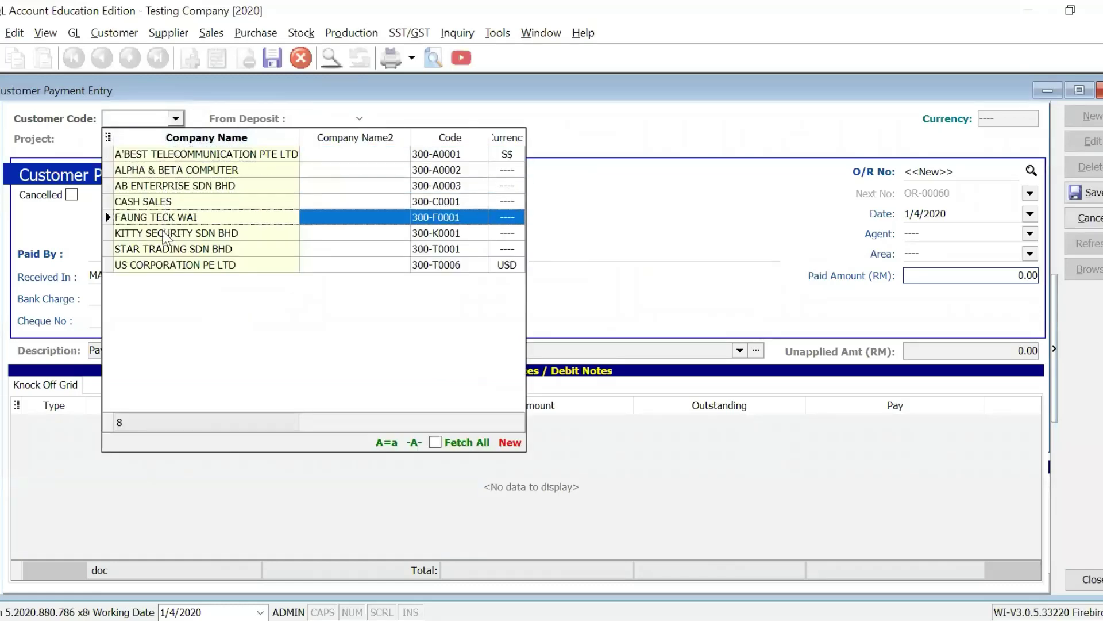
click(156, 249)
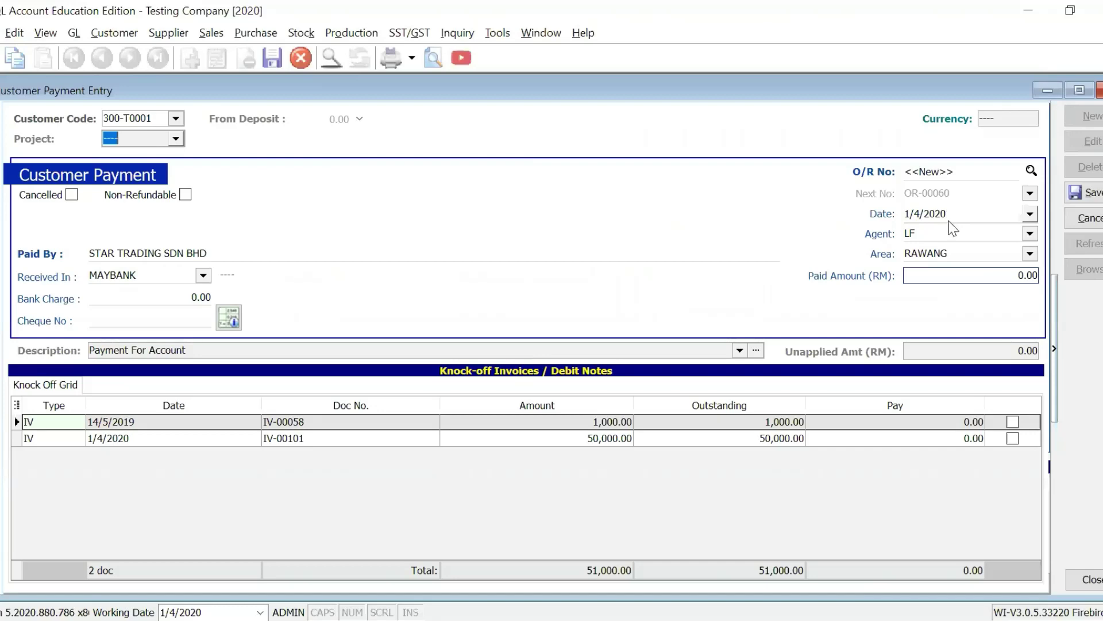
Set the customer payment's paid amount to 50000, keeping MAYBANK as the receiving account.
click(947, 274)
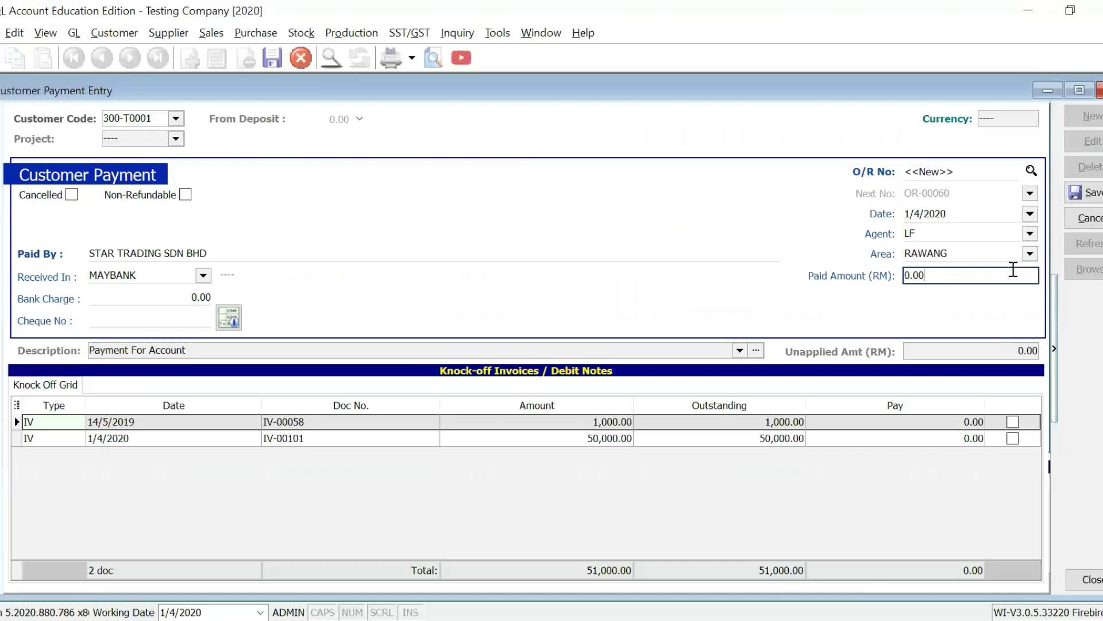
click(208, 274)
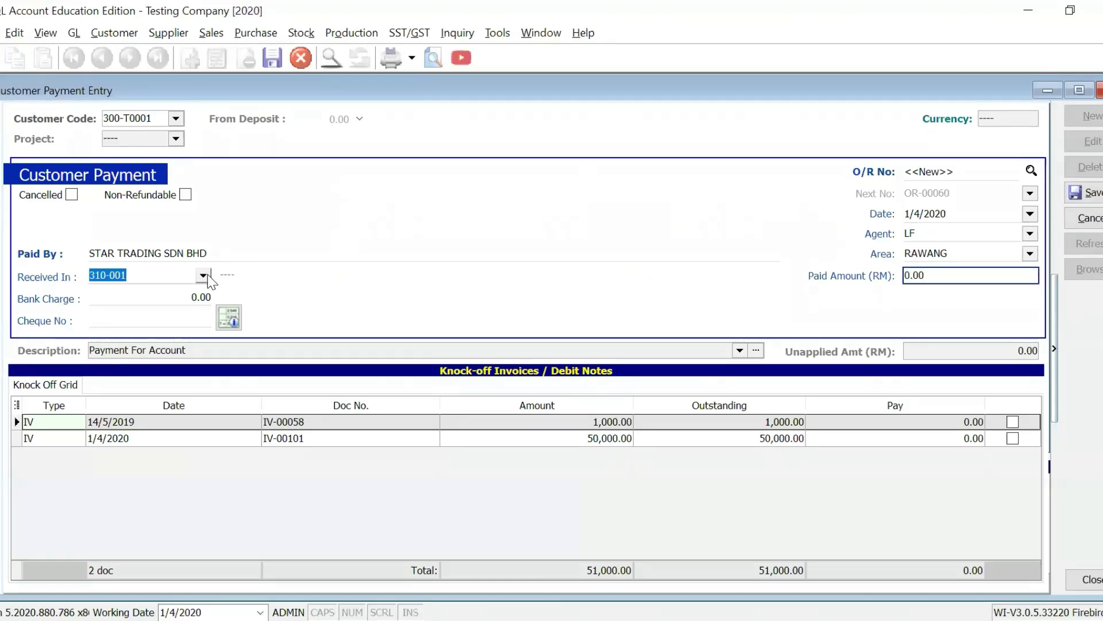
click(940, 274)
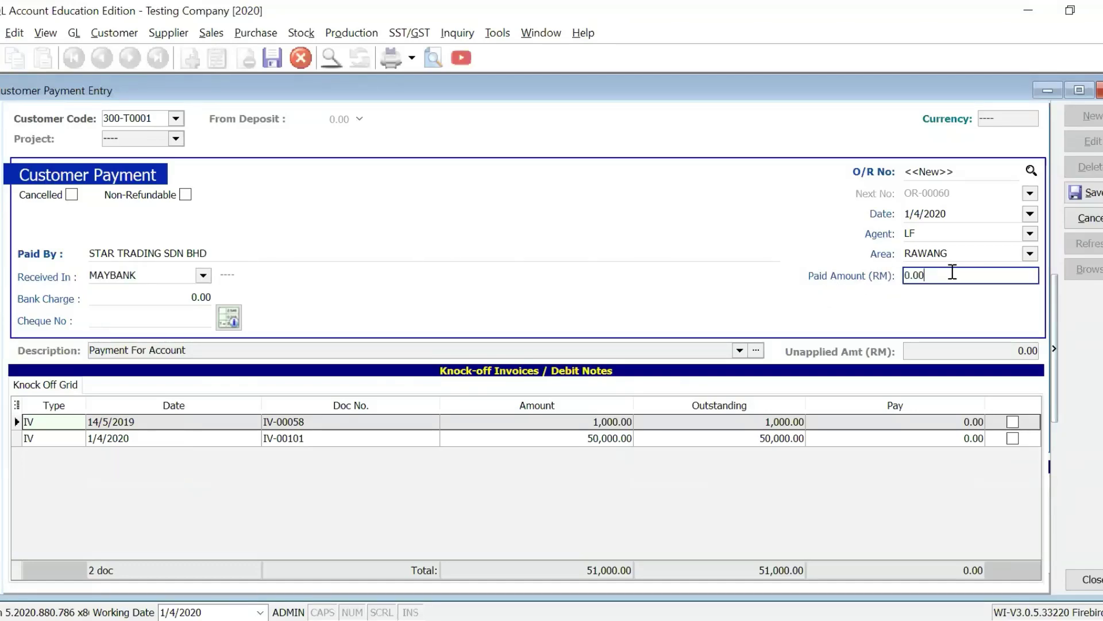
double_click(954, 274)
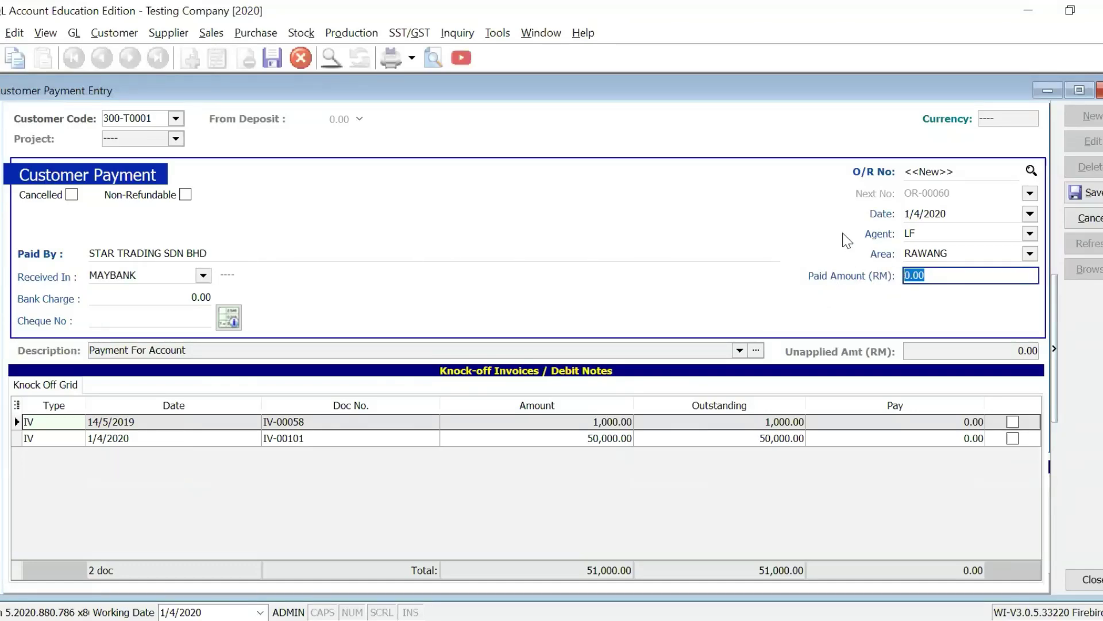
text(50000)
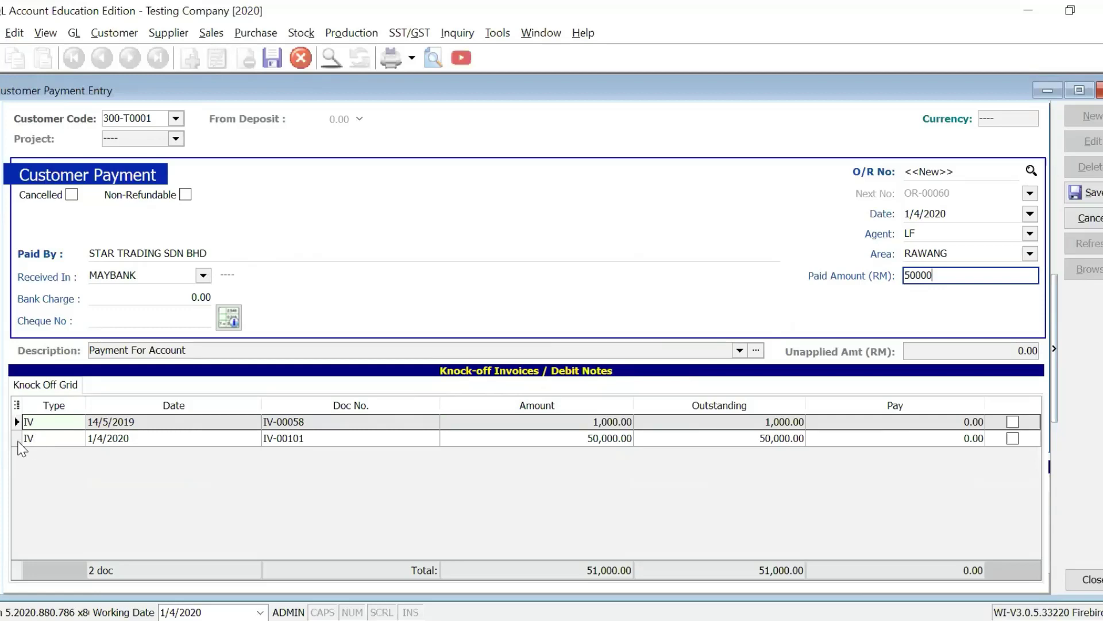
click(21, 439)
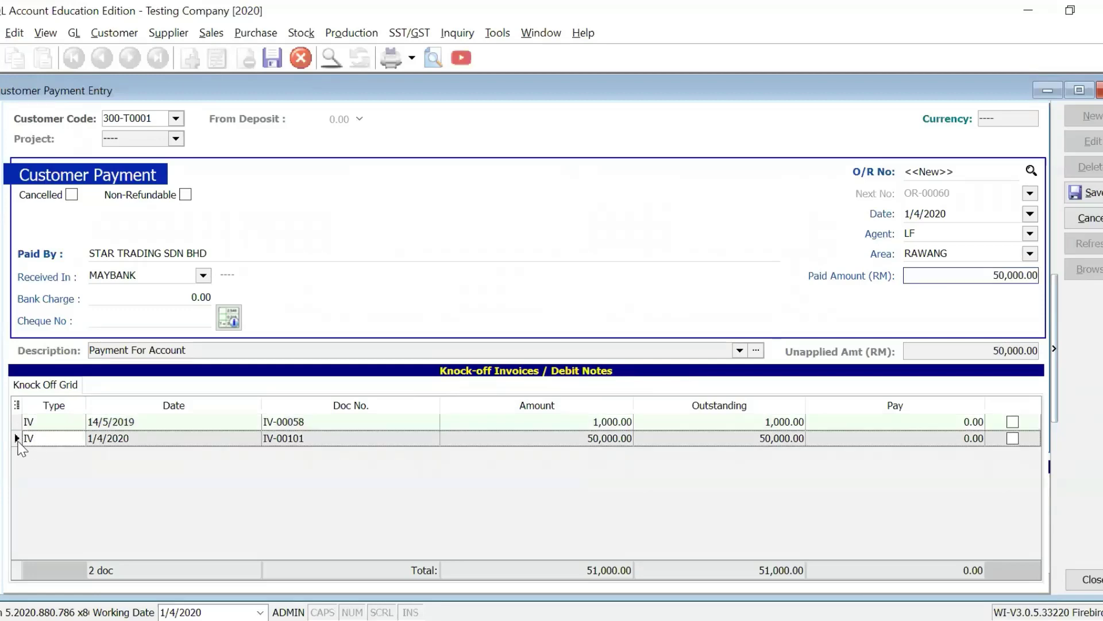
click(1012, 438)
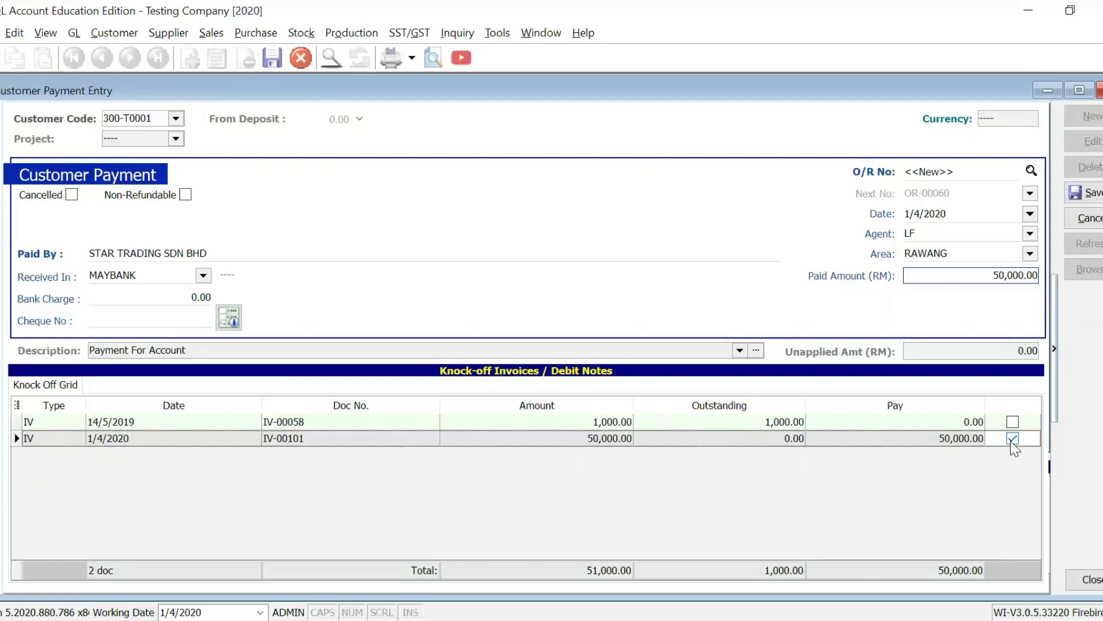
click(1012, 438)
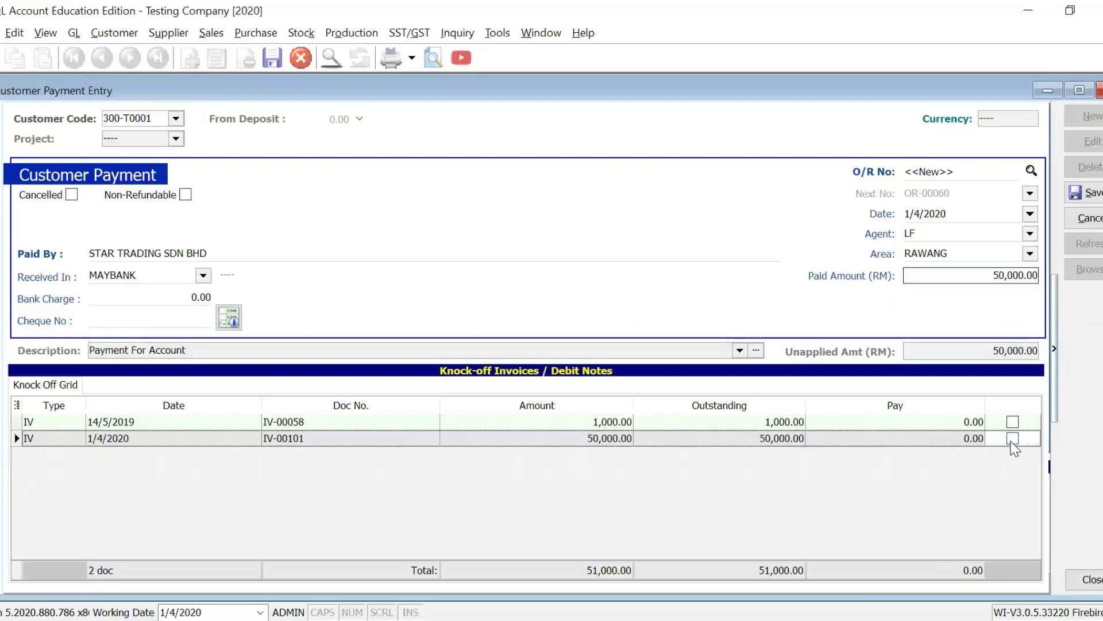
click(1084, 192)
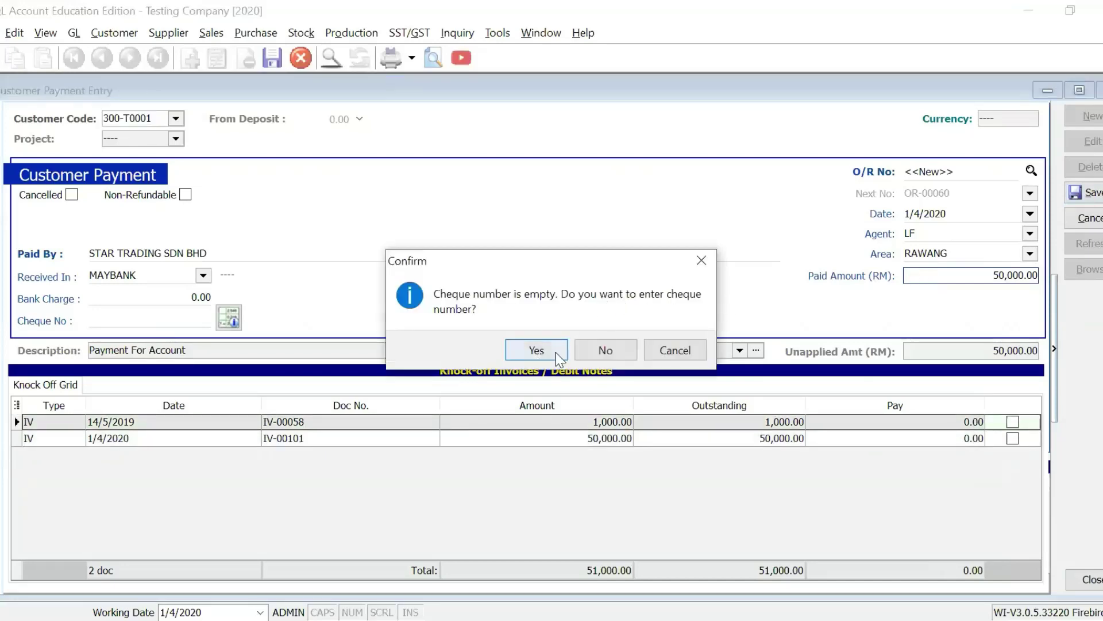
click(674, 348)
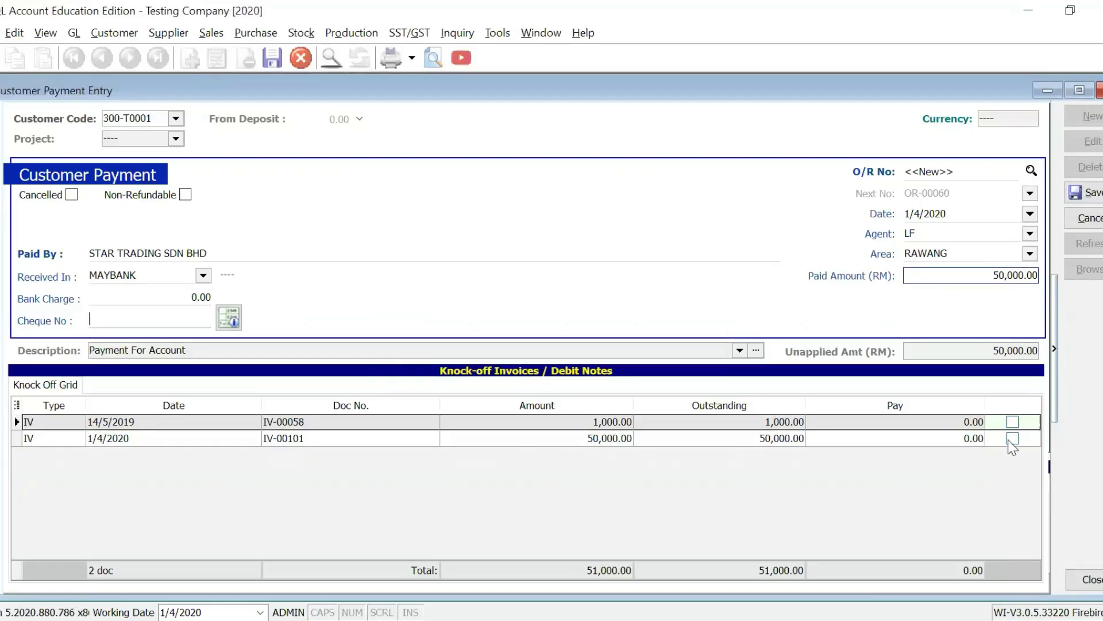
Knock off invoice IV-00101 in full against the payment, then save it without a cheque number and close Customer Payment Entry.
click(1011, 439)
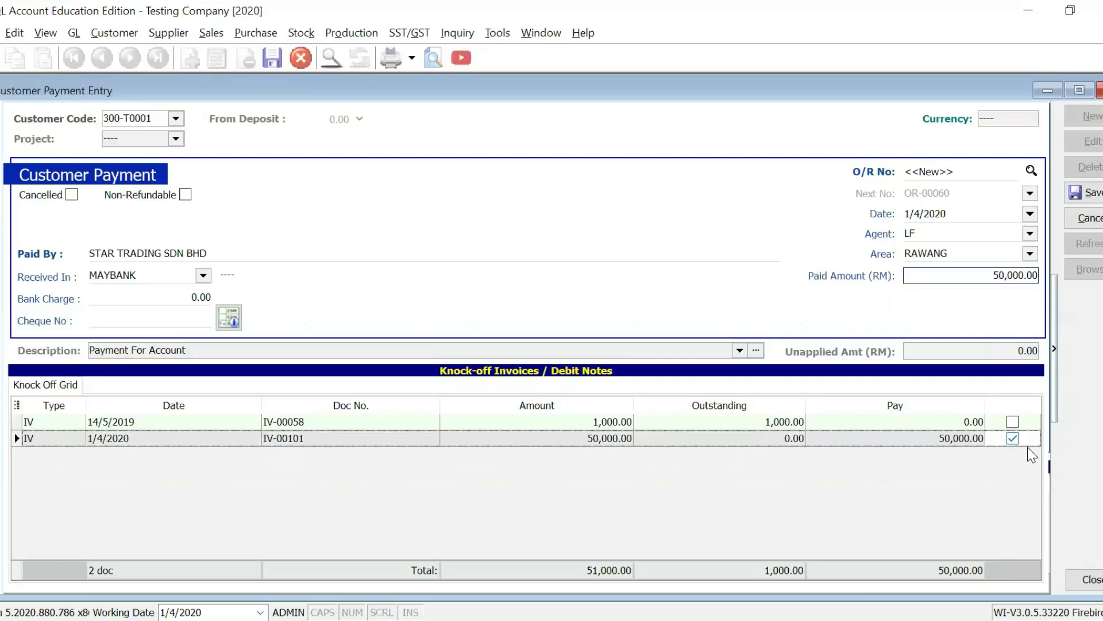
click(1088, 198)
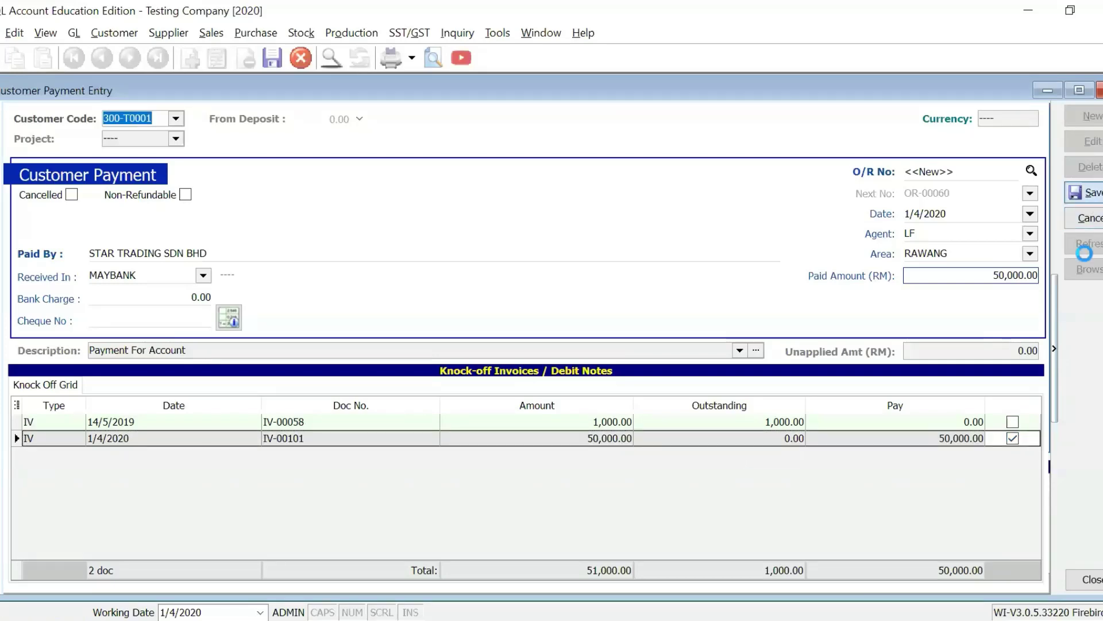
click(586, 351)
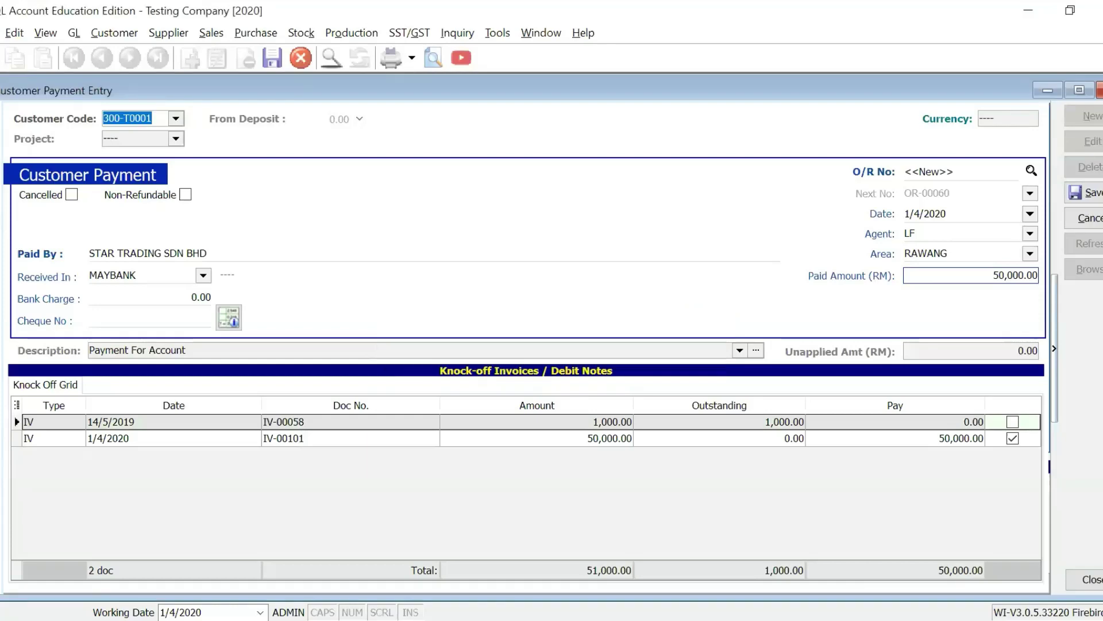
click(1098, 580)
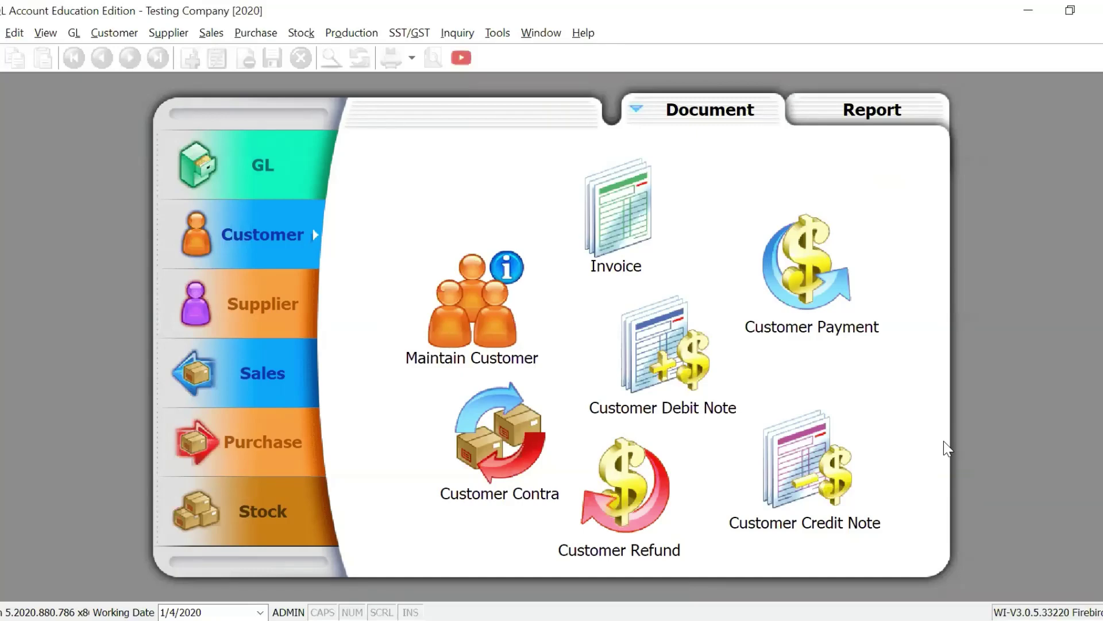
Generate a ledger report for the Sales Ledger (Customer Control).
click(73, 34)
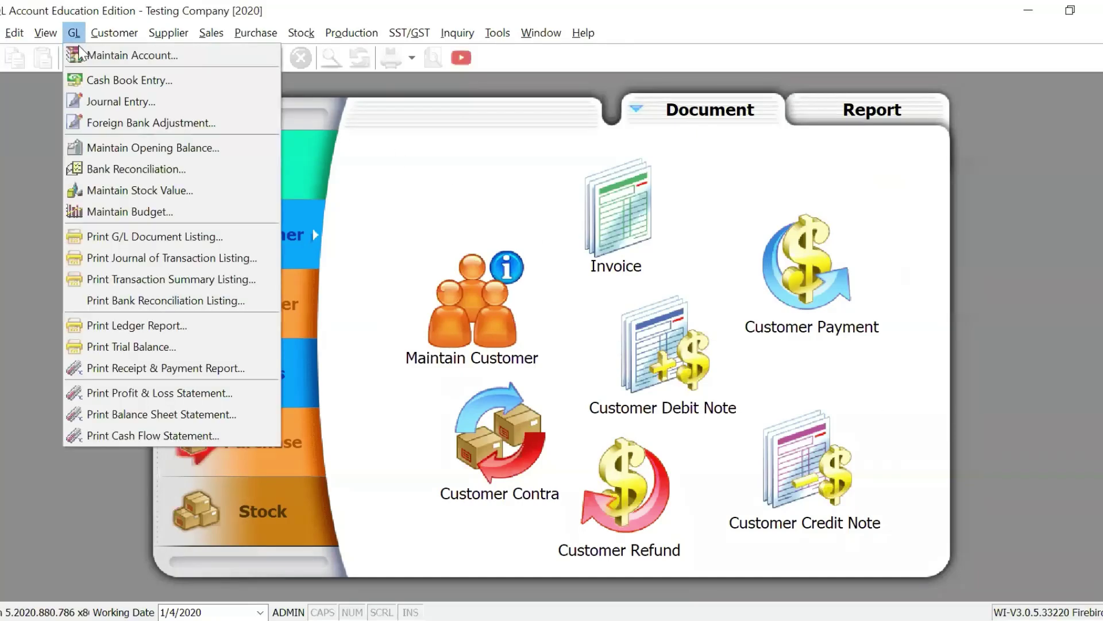
click(168, 325)
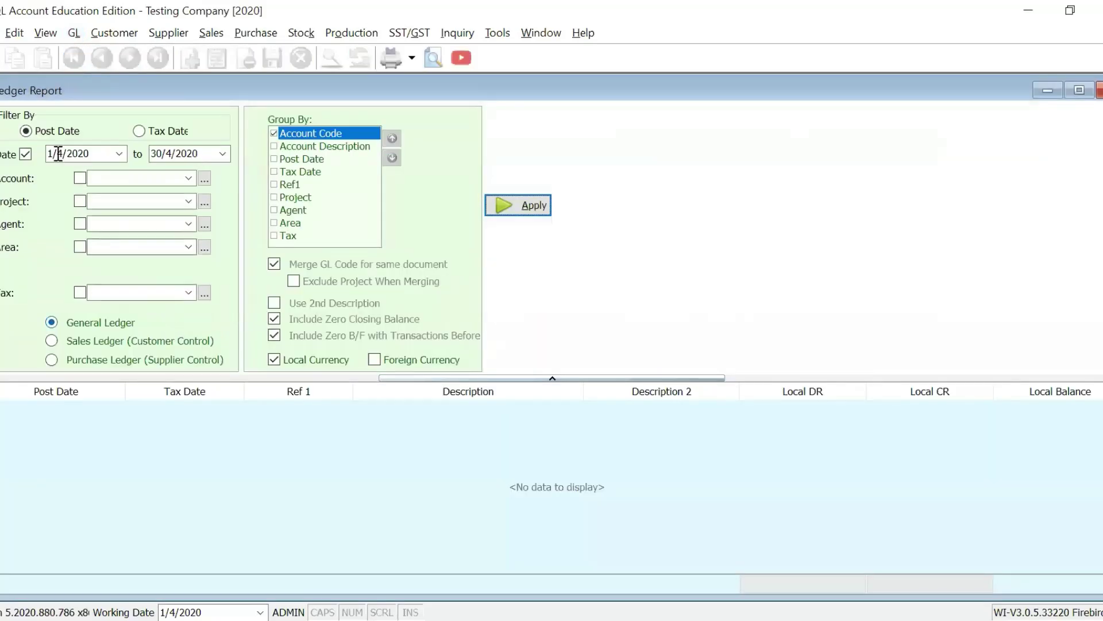
click(115, 341)
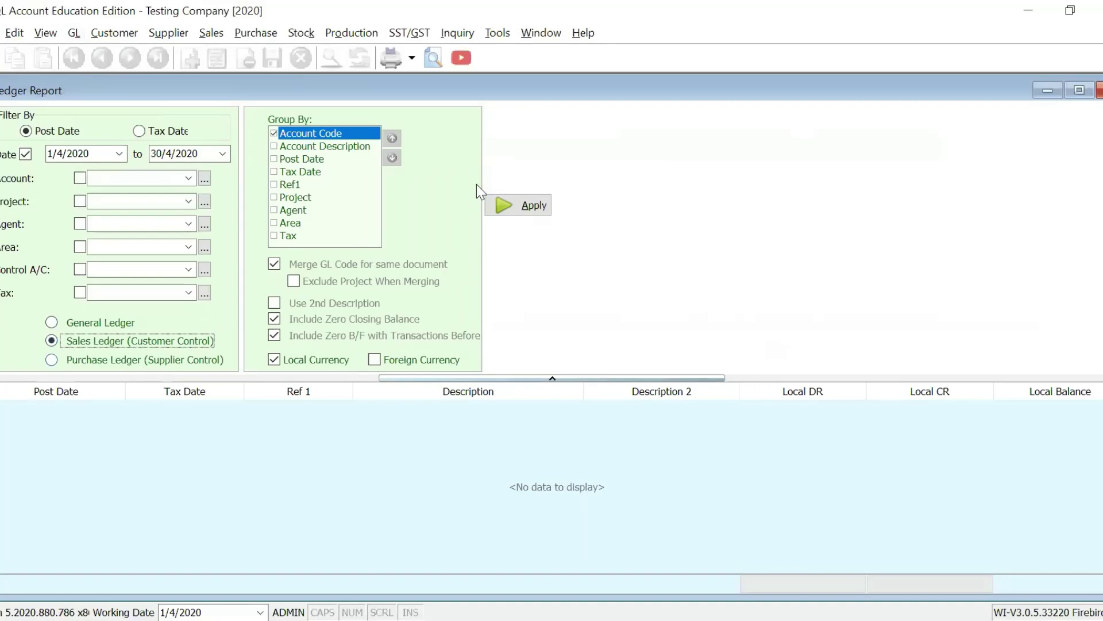
click(523, 205)
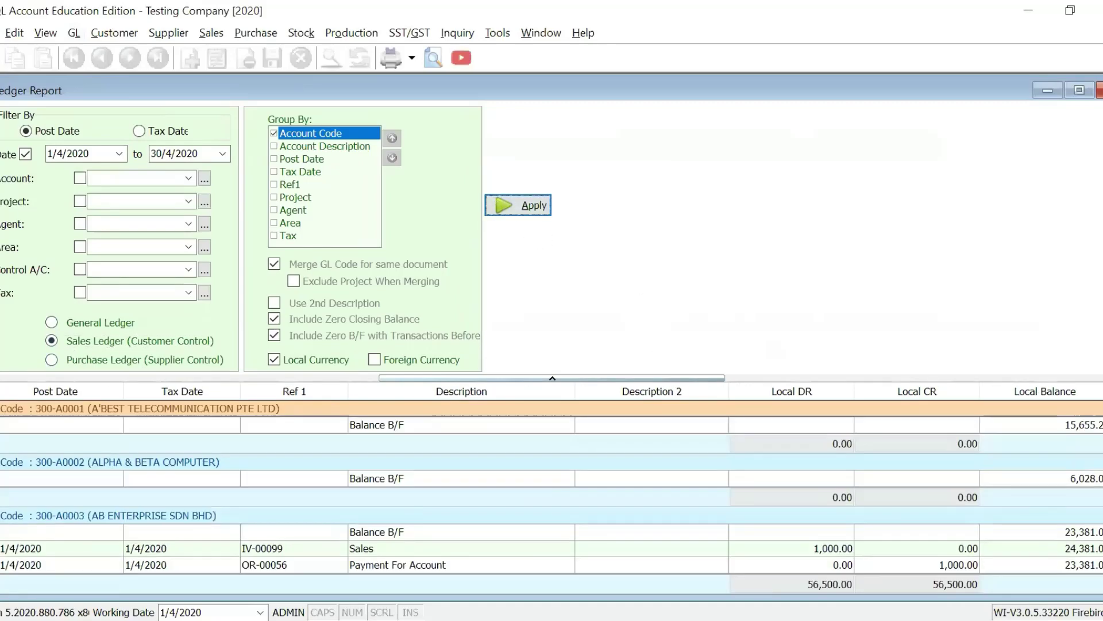
Examine the invoice and payment postings under STAR TRADING SDN BHD, then close the ledger report.
scroll(551, 487, down, 5)
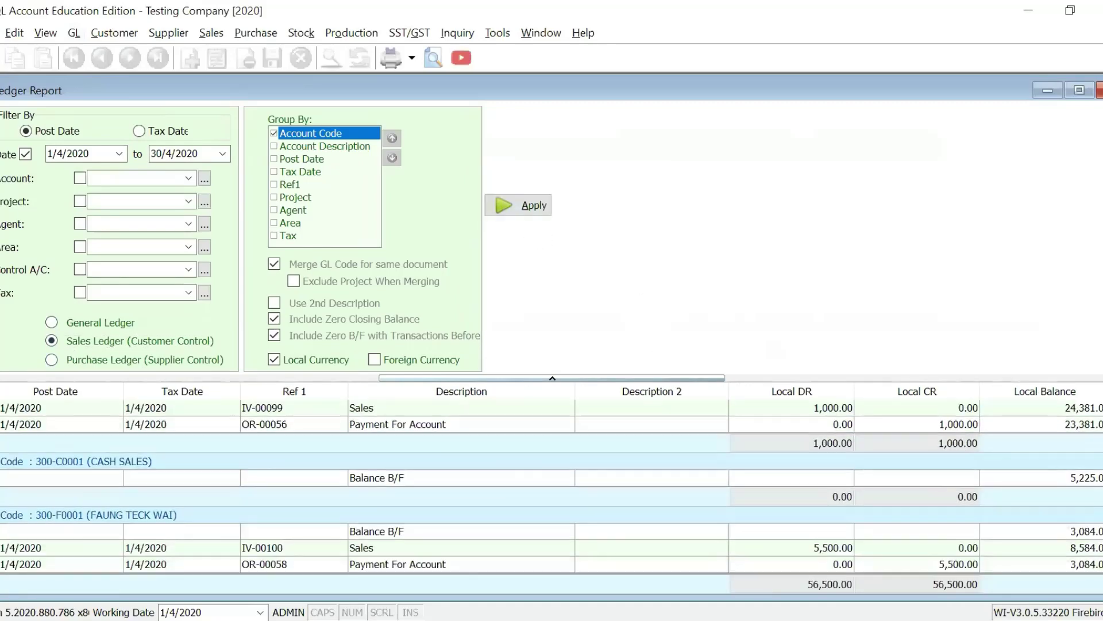
scroll(552, 487, down, 2)
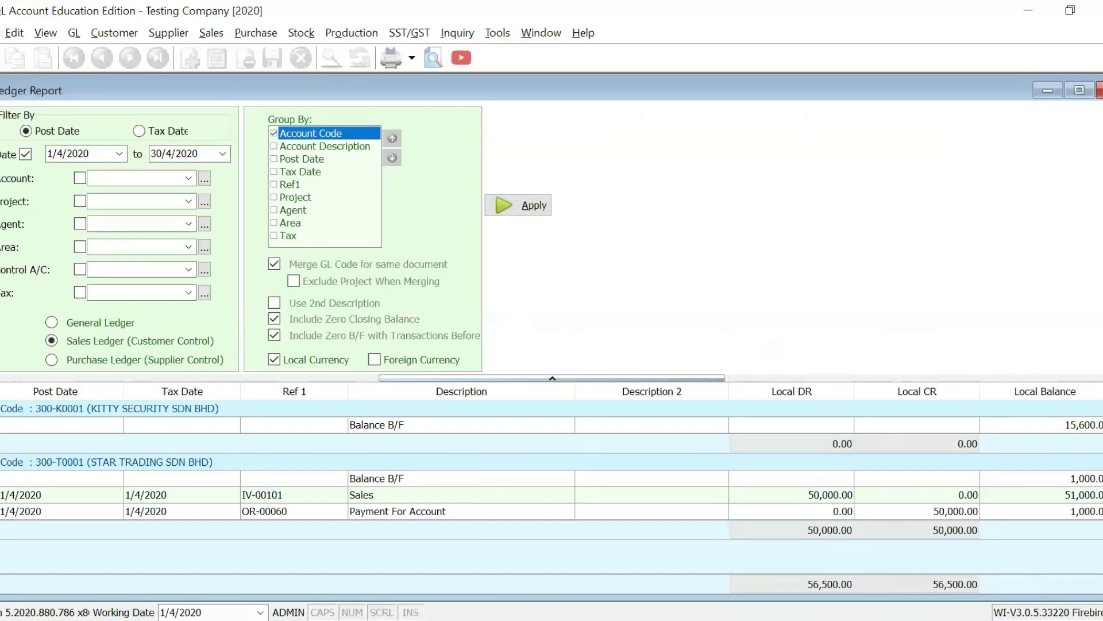
click(1099, 91)
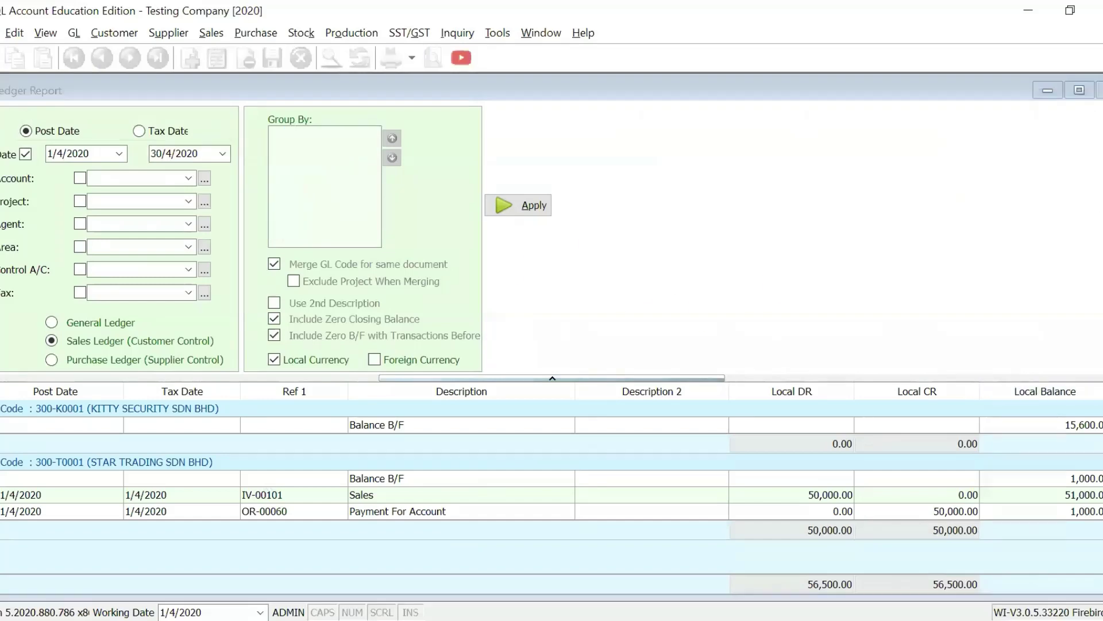
Create a new supplier invoice for NOKIA CORP LTD.
click(263, 304)
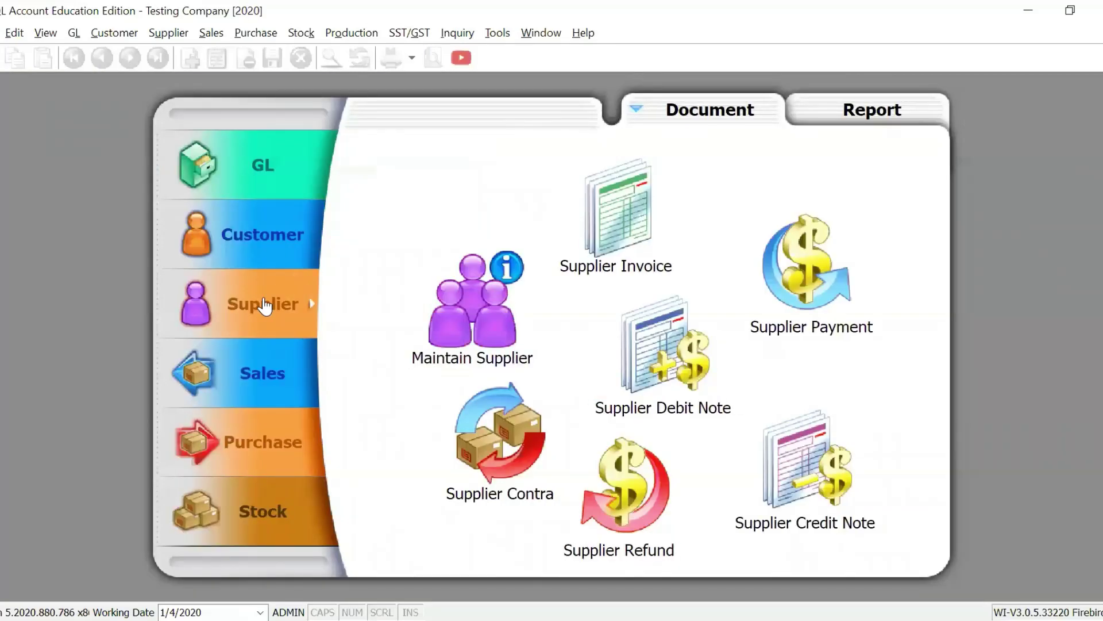
click(627, 217)
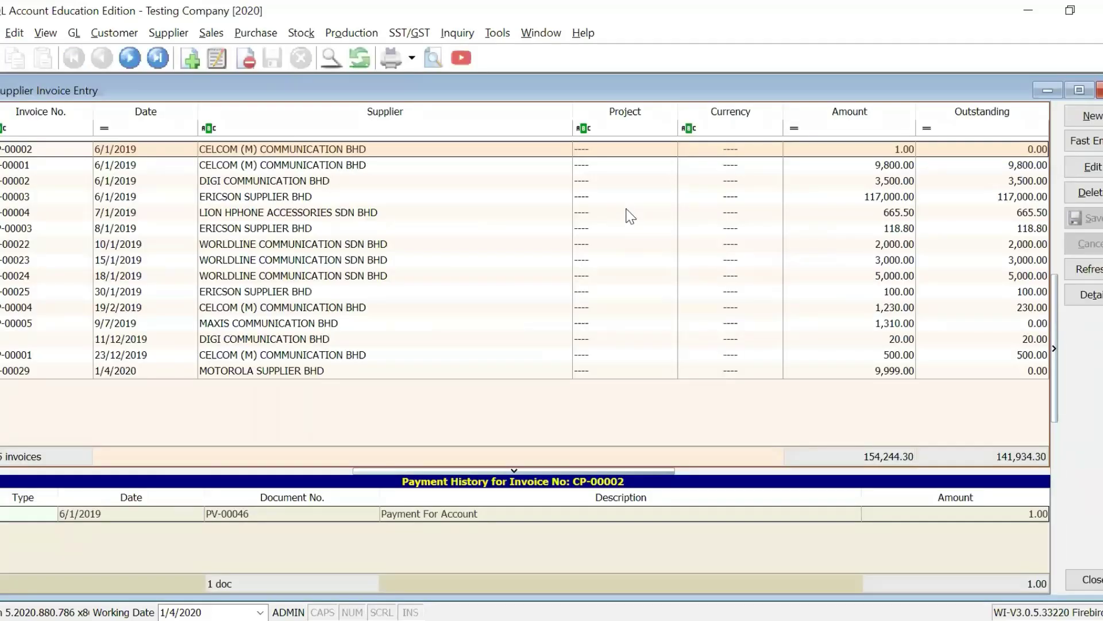
click(1091, 116)
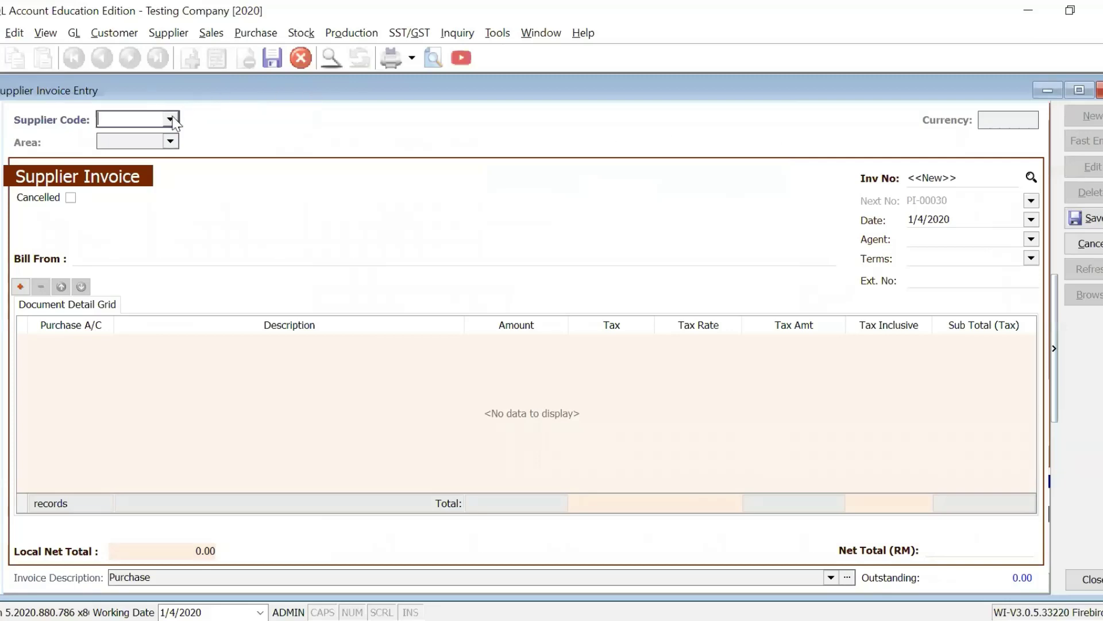
click(170, 120)
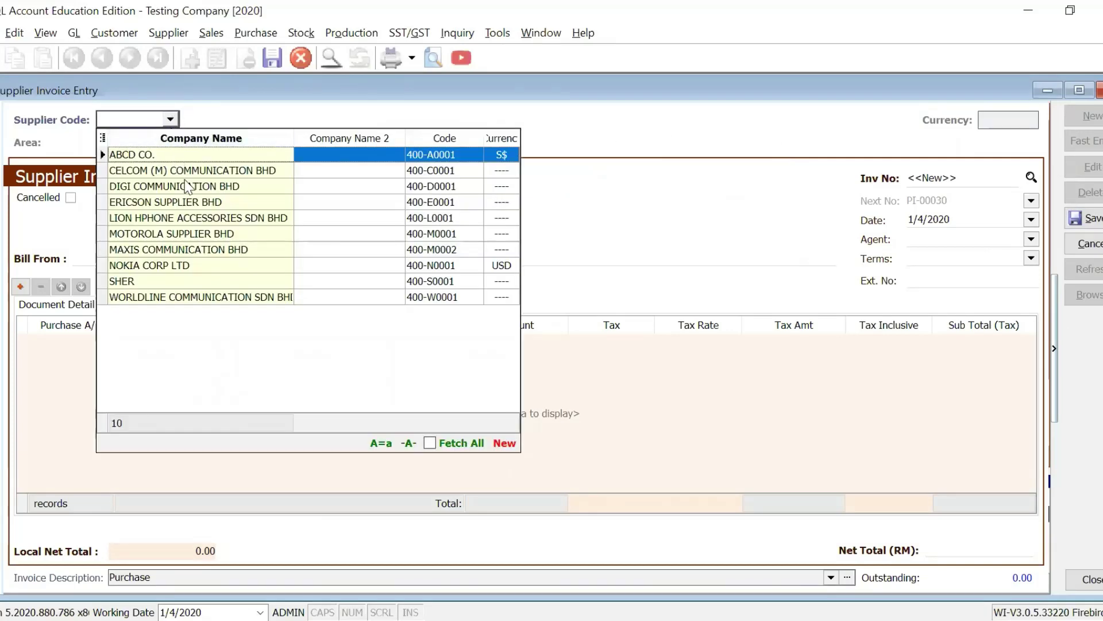
click(195, 266)
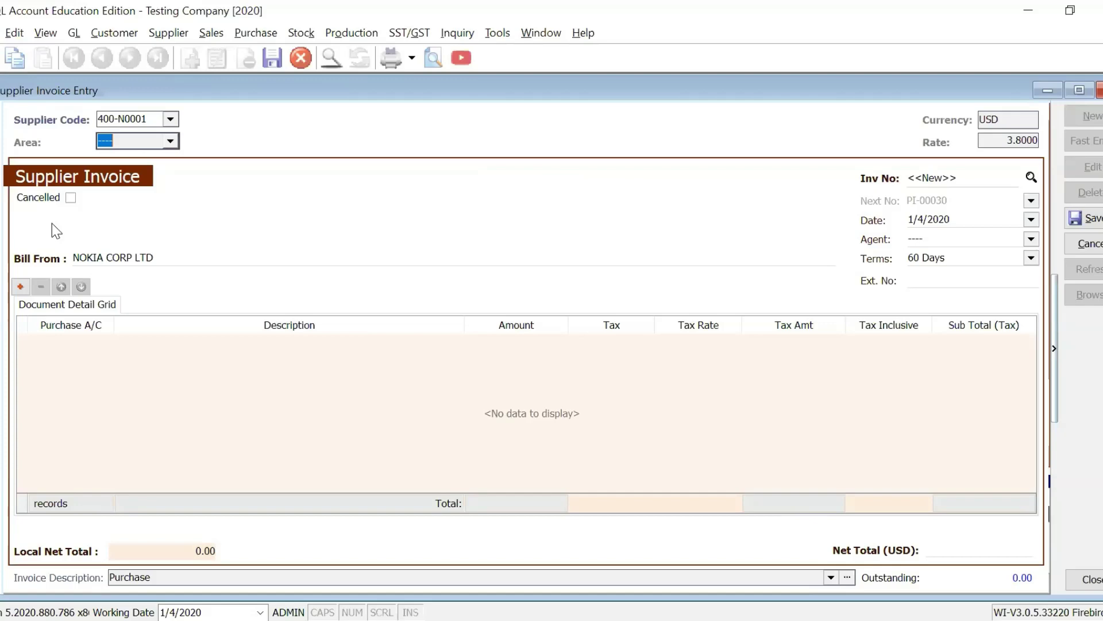
Add a detail line to the supplier invoice for the PURCHASE account (610-000).
click(20, 286)
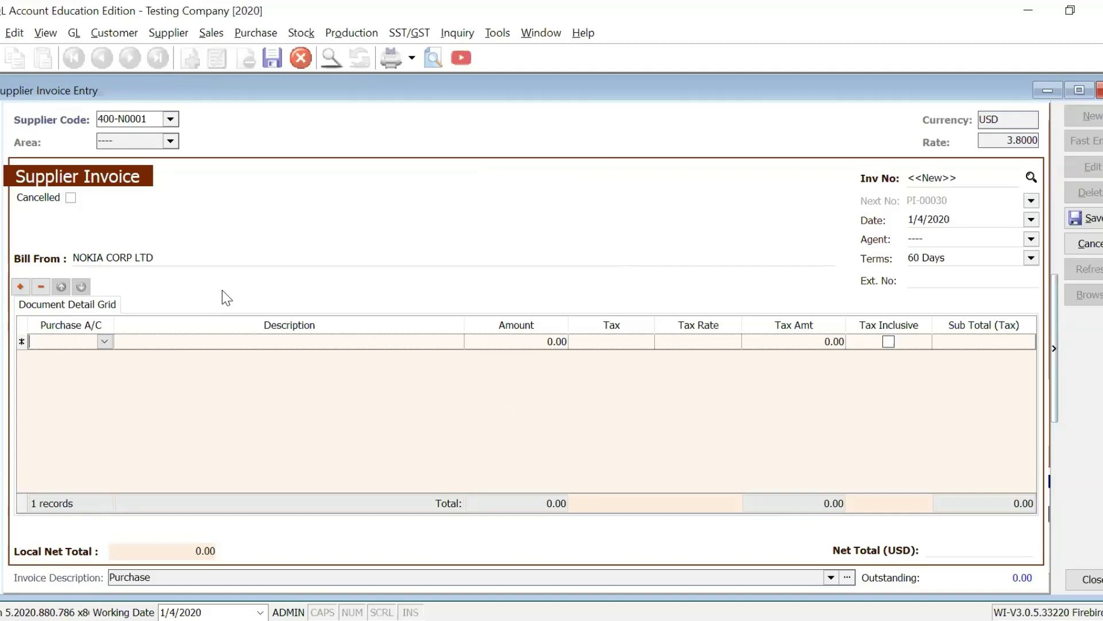
click(104, 342)
drag(446, 57, 441, 195)
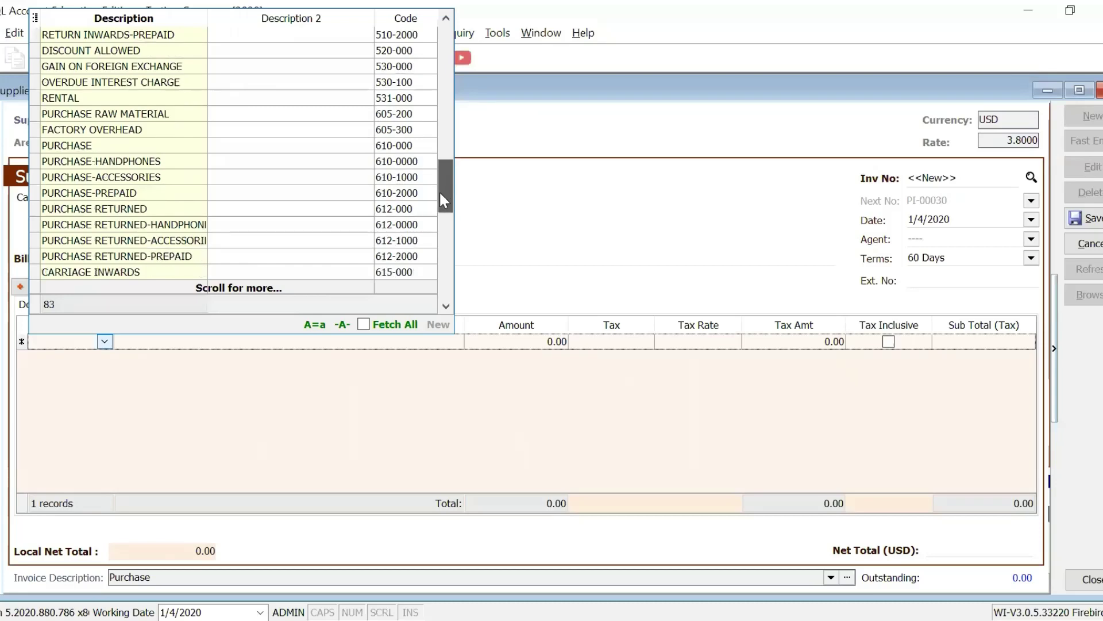
click(90, 147)
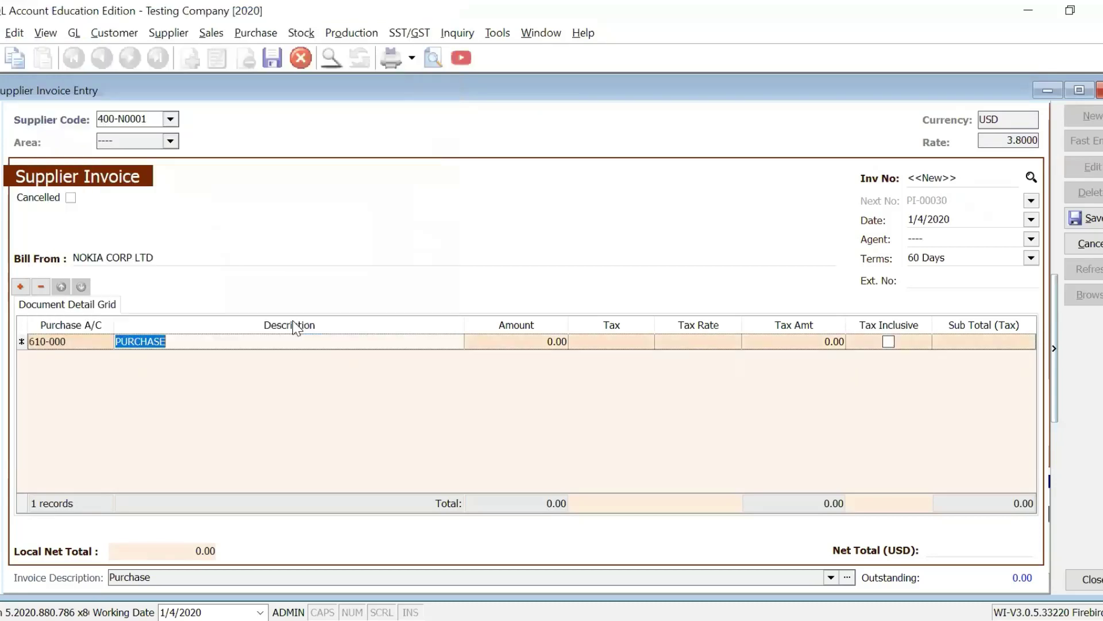
Set the PURCHASE line's amount to 66000 and save the supplier invoice.
click(529, 342)
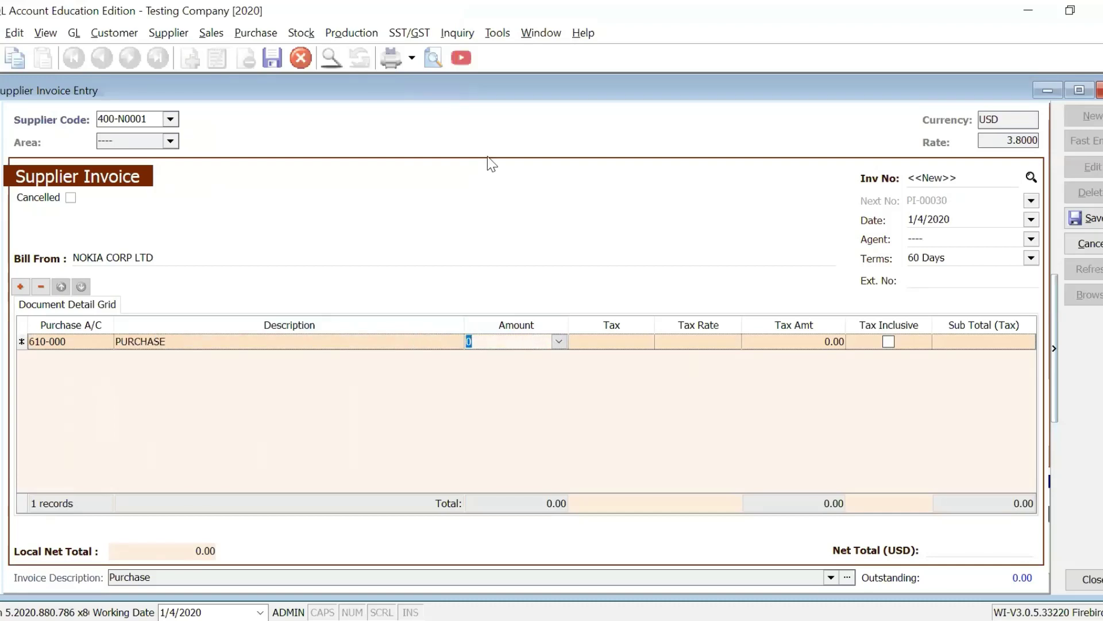
text(66000)
click(1083, 218)
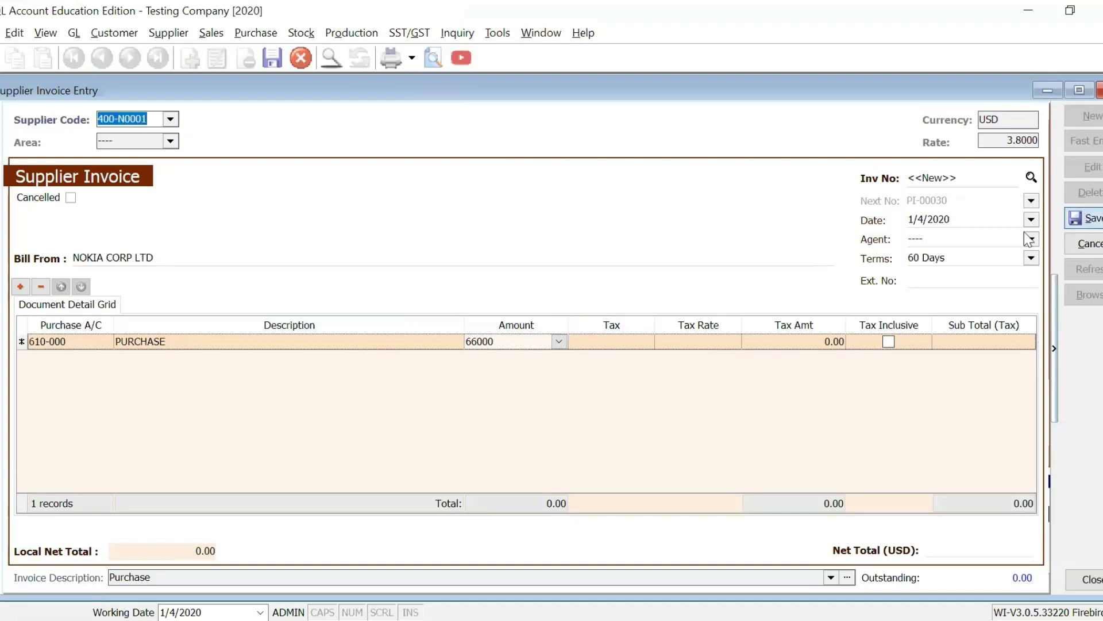
Close the supplier invoice entry and create a new supplier payment for NOKIA CORP LTD.
click(1085, 578)
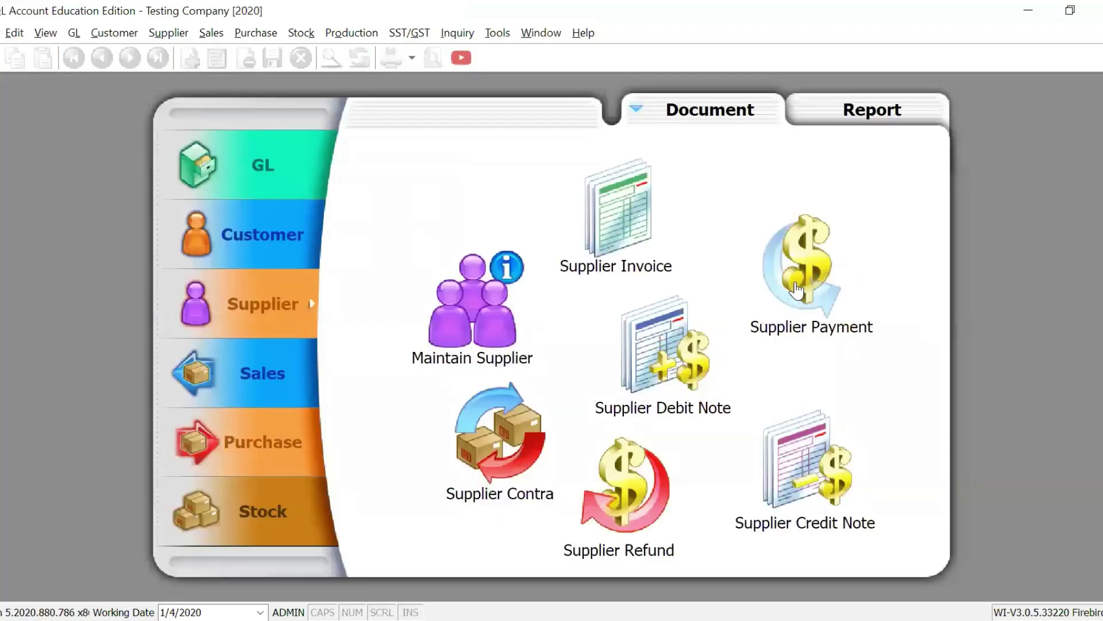
click(796, 289)
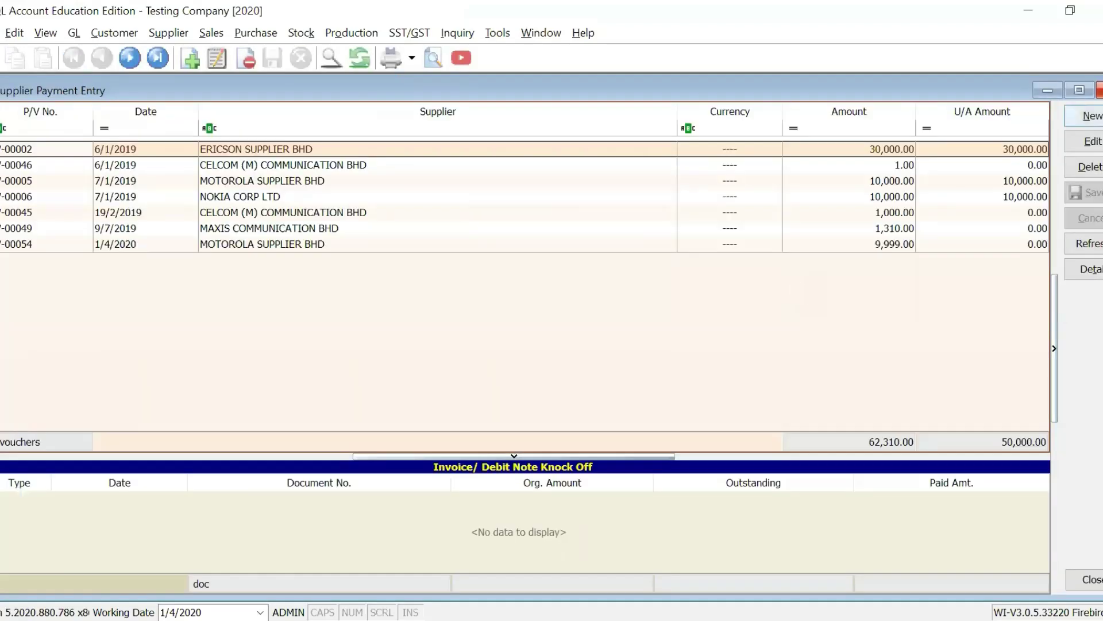
click(1092, 116)
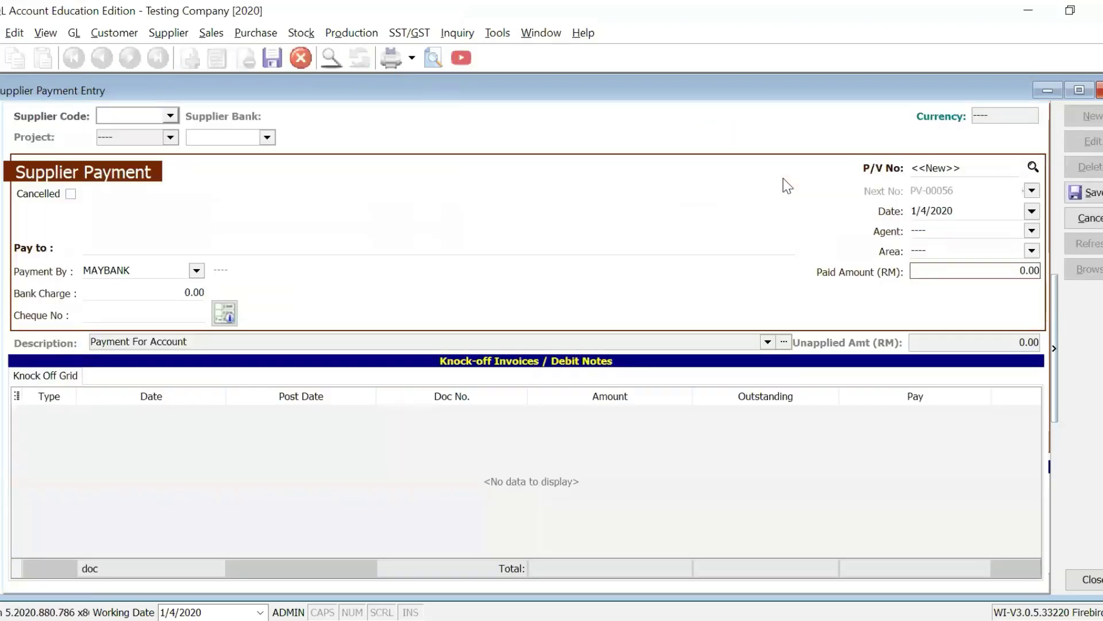
click(171, 117)
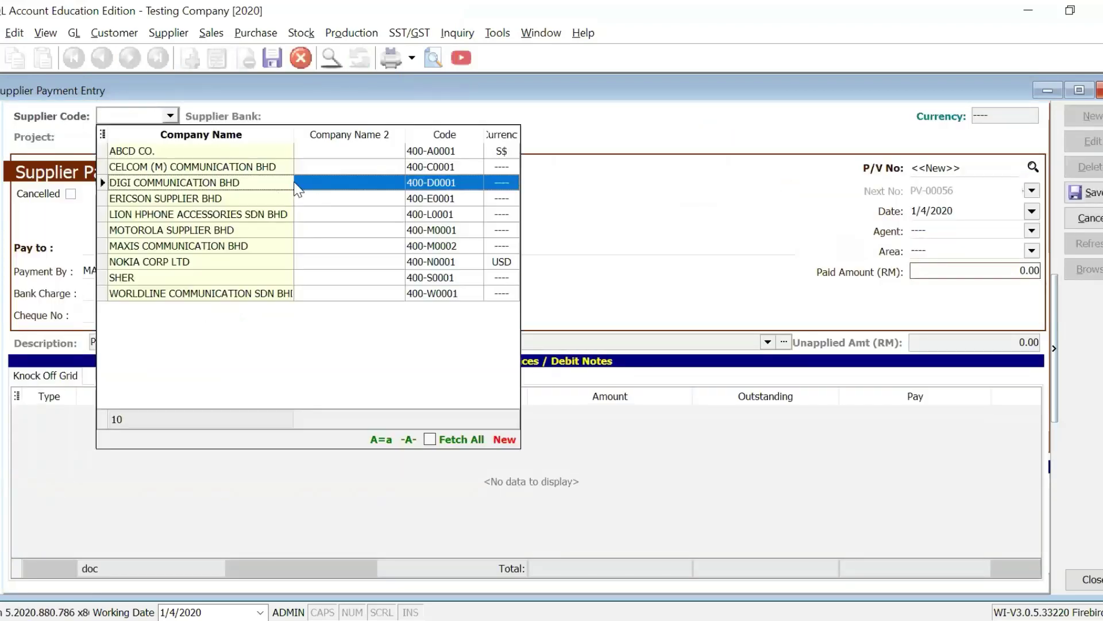
click(227, 266)
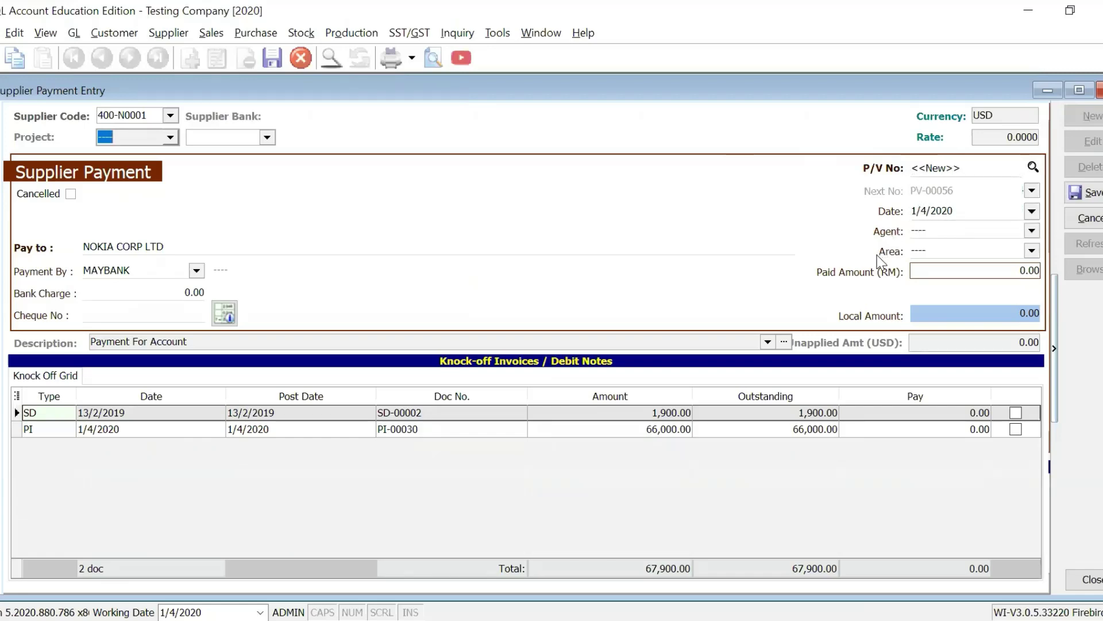
Set the supplier payment's paid amount to 66000, paid by MAYBANK (310-001).
click(931, 273)
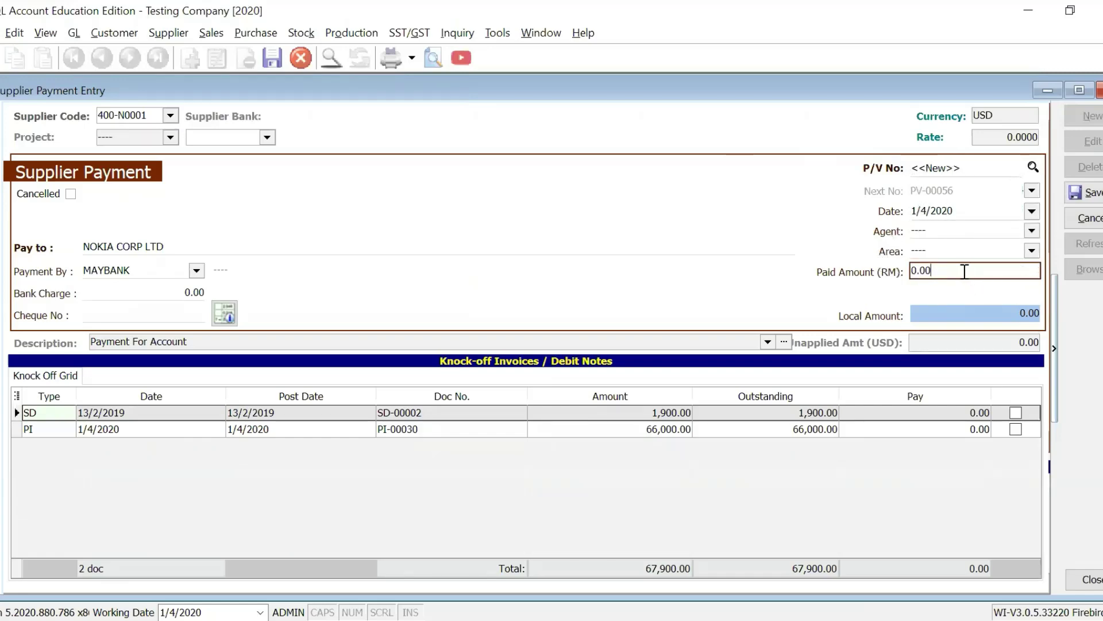
drag(964, 271, 871, 263)
text(66000)
click(196, 270)
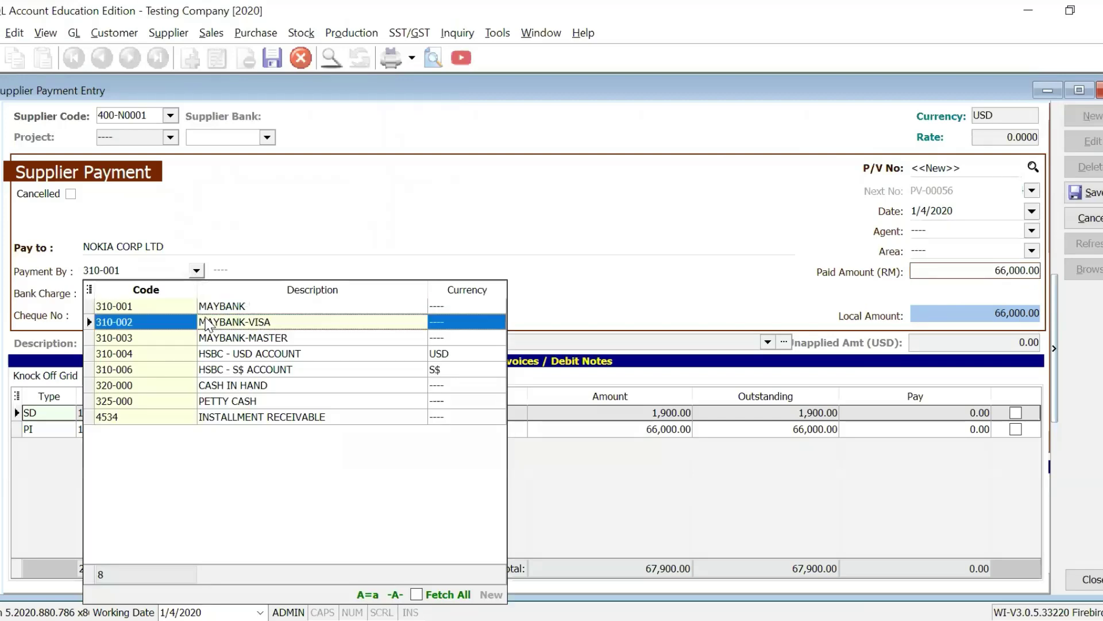
click(208, 321)
click(196, 270)
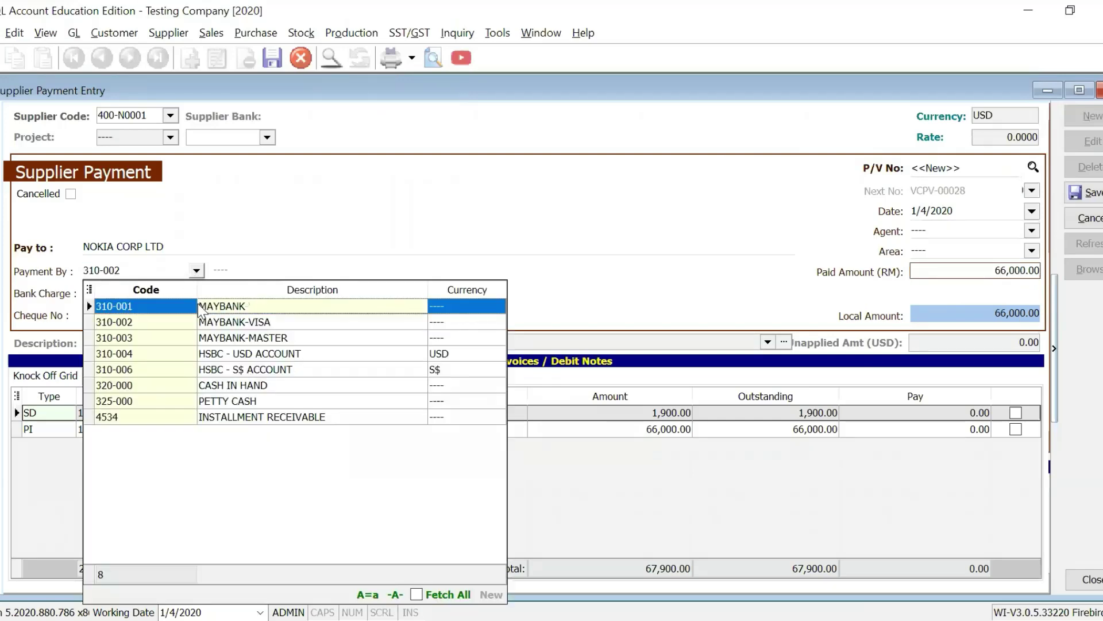
key(Return)
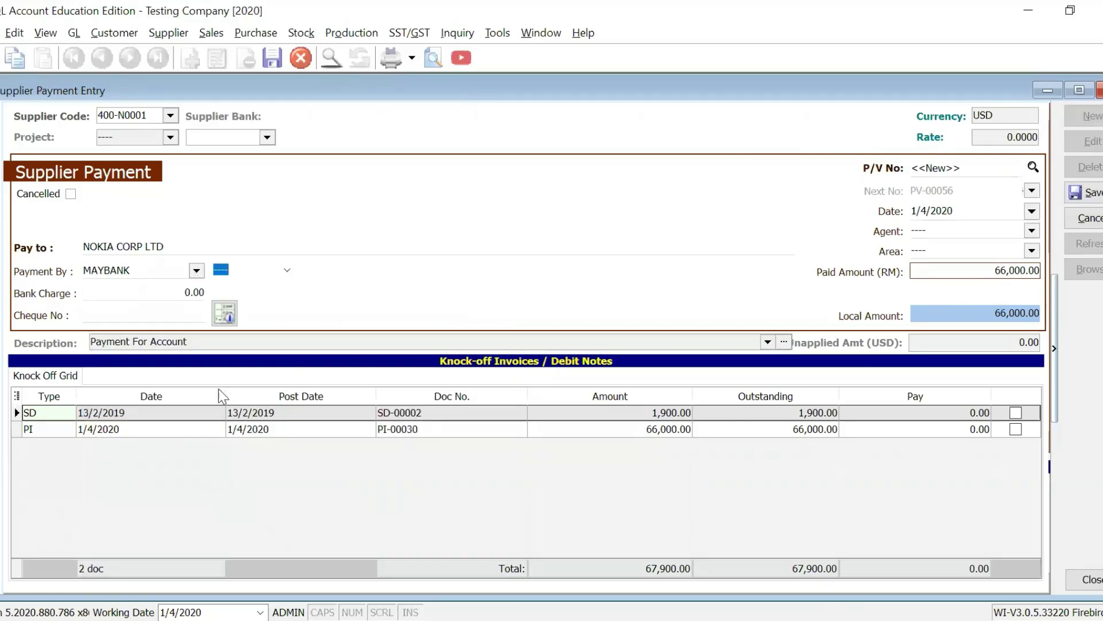
Knock off invoice PI-00030 in full and save the payment without a cheque number, accepting the proposed gain/loss posting date.
click(26, 434)
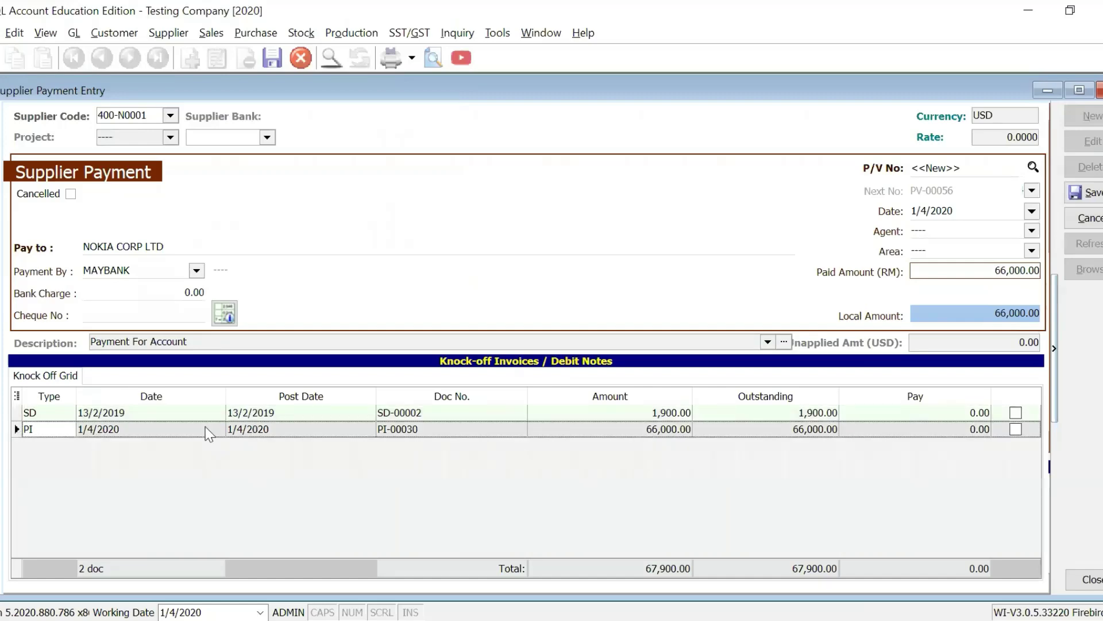
click(1016, 430)
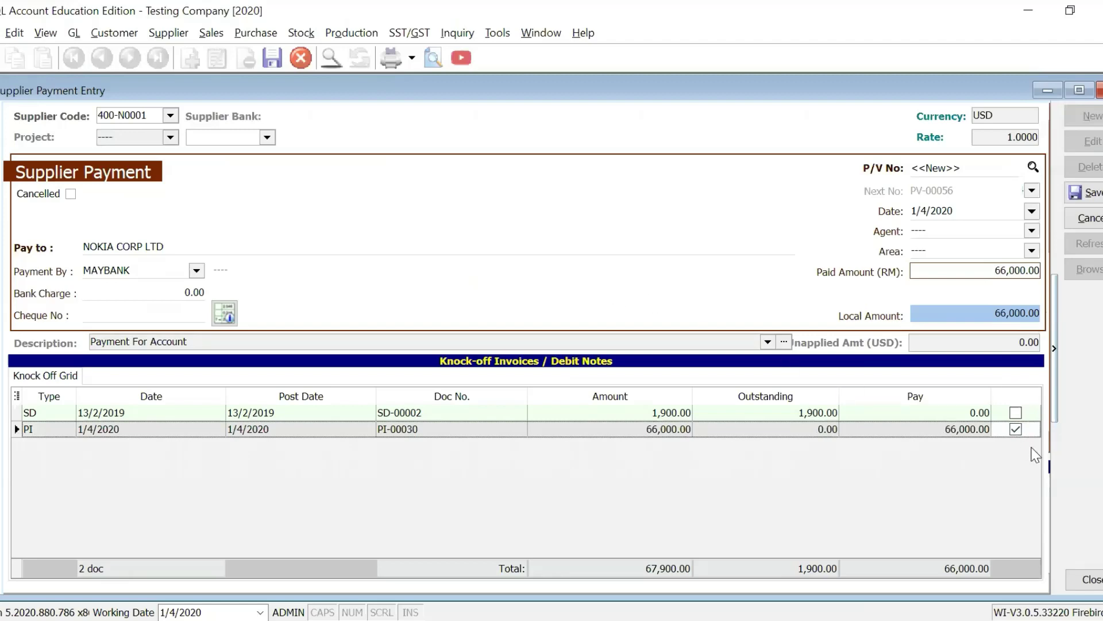
click(1085, 192)
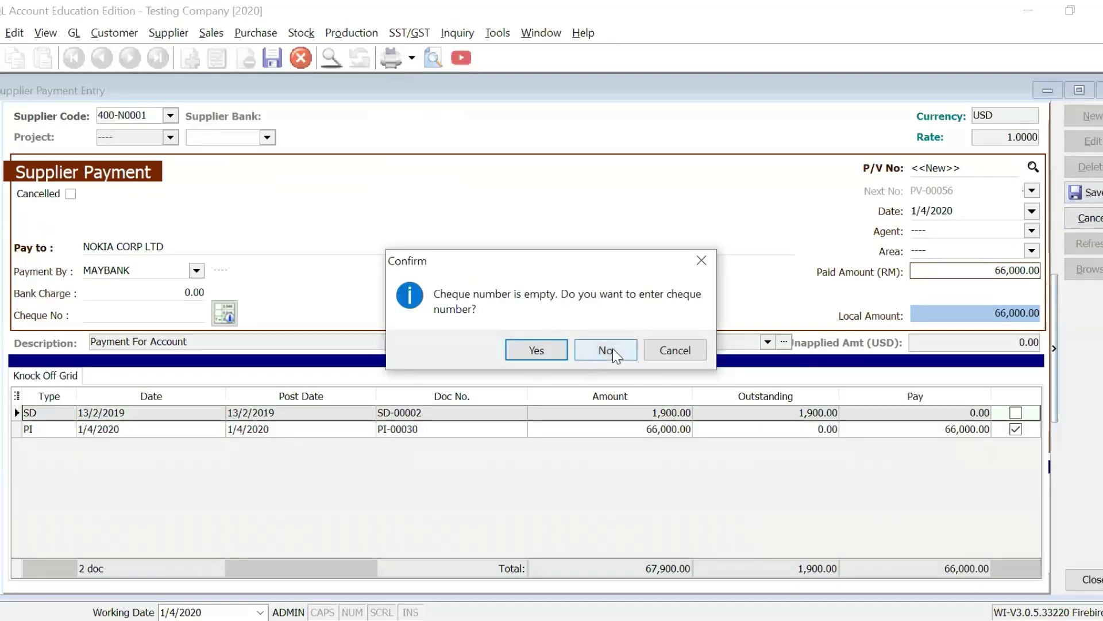
click(606, 349)
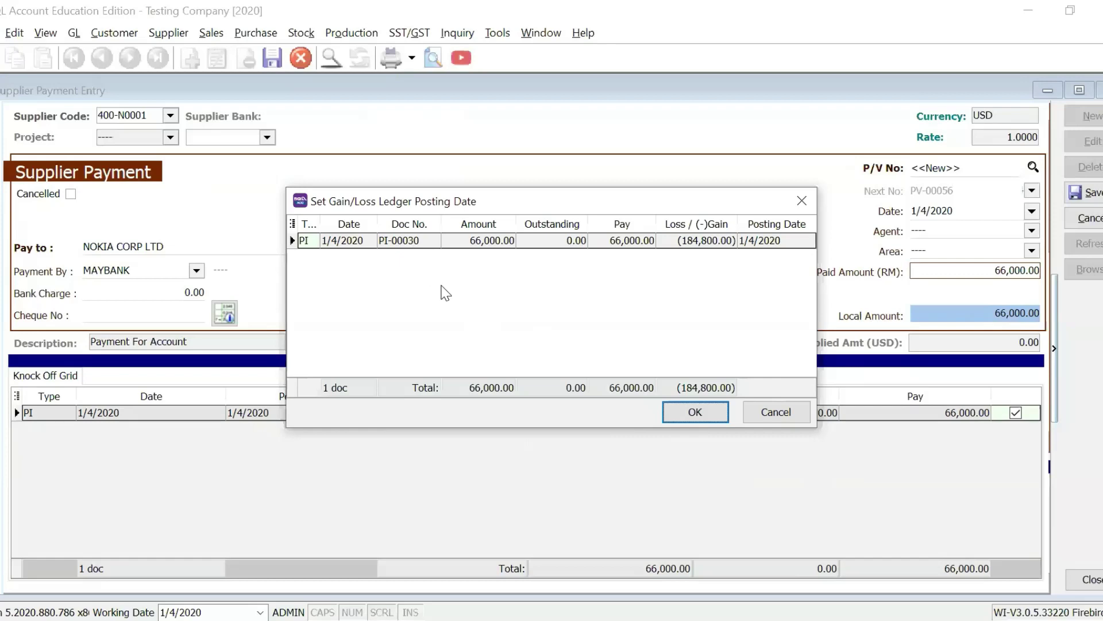
click(685, 413)
click(1088, 579)
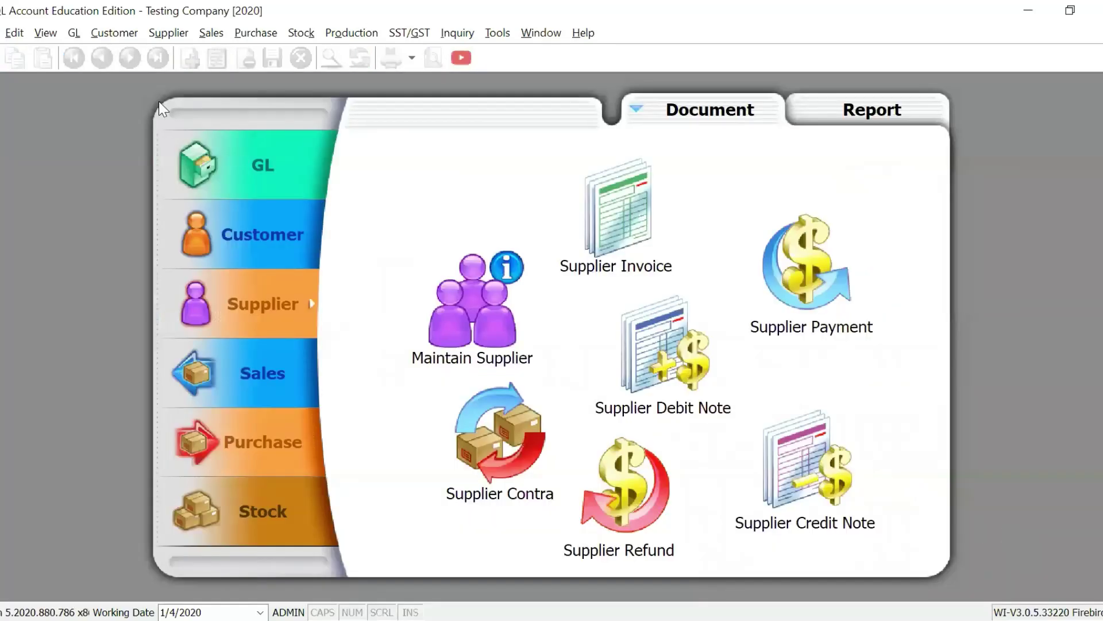
Generate the ledger report for the Purchase Ledger (Supplier Control) from 1/4/2020 to 30/4/2020.
click(74, 35)
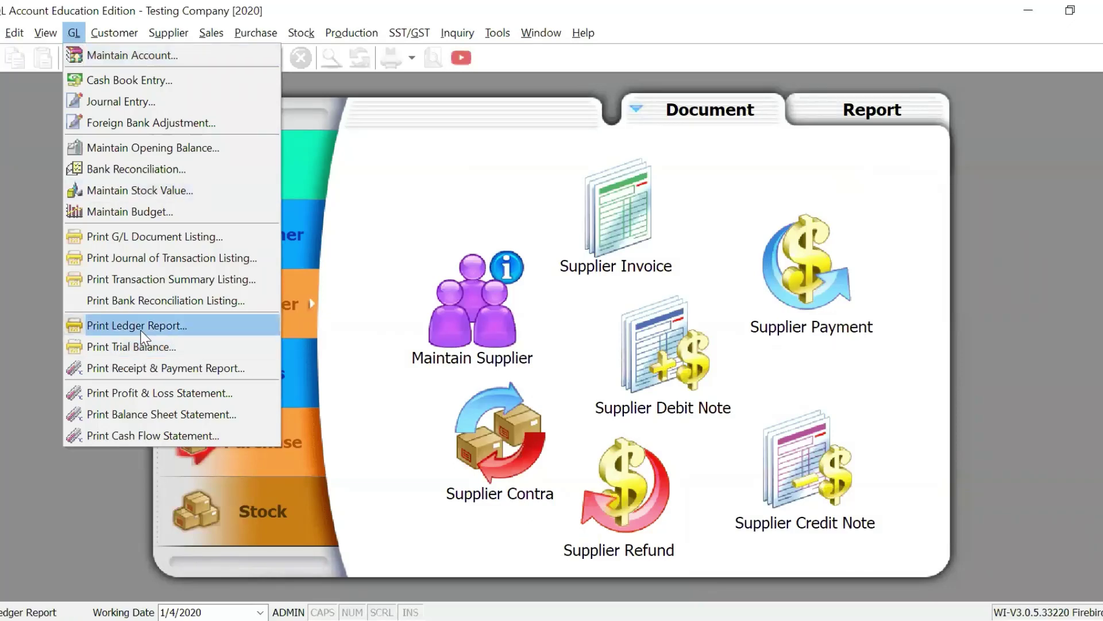
click(176, 327)
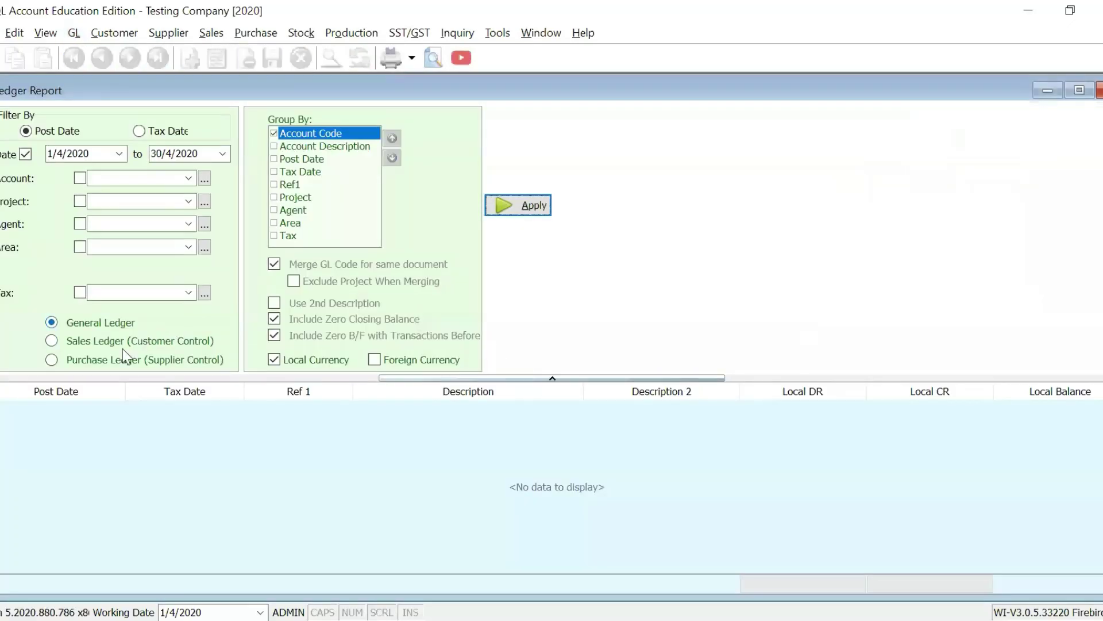
click(119, 361)
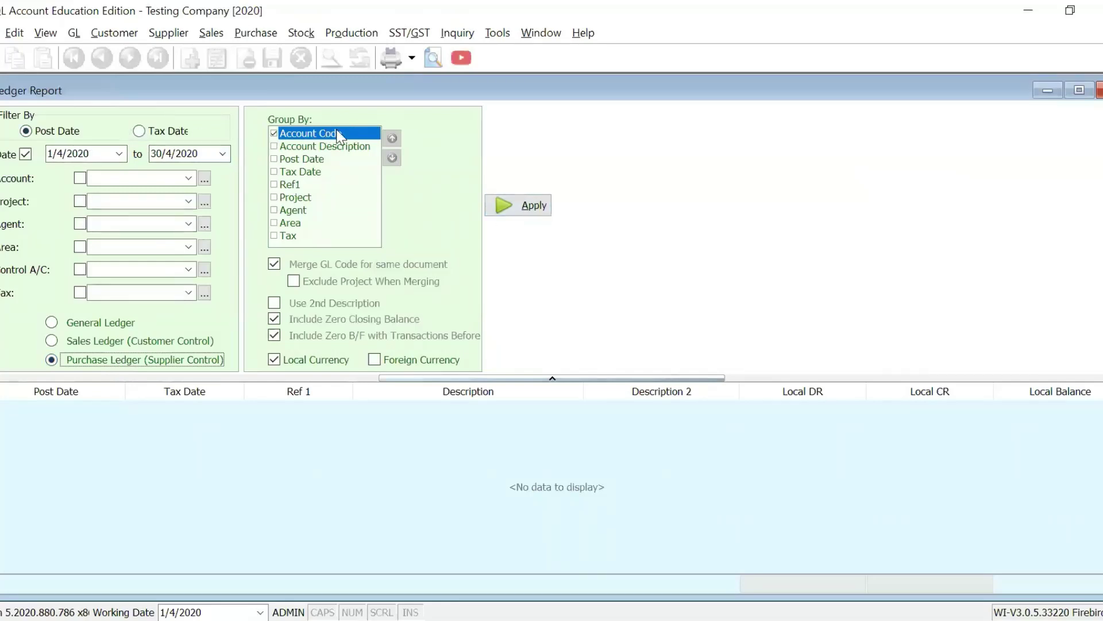
click(537, 205)
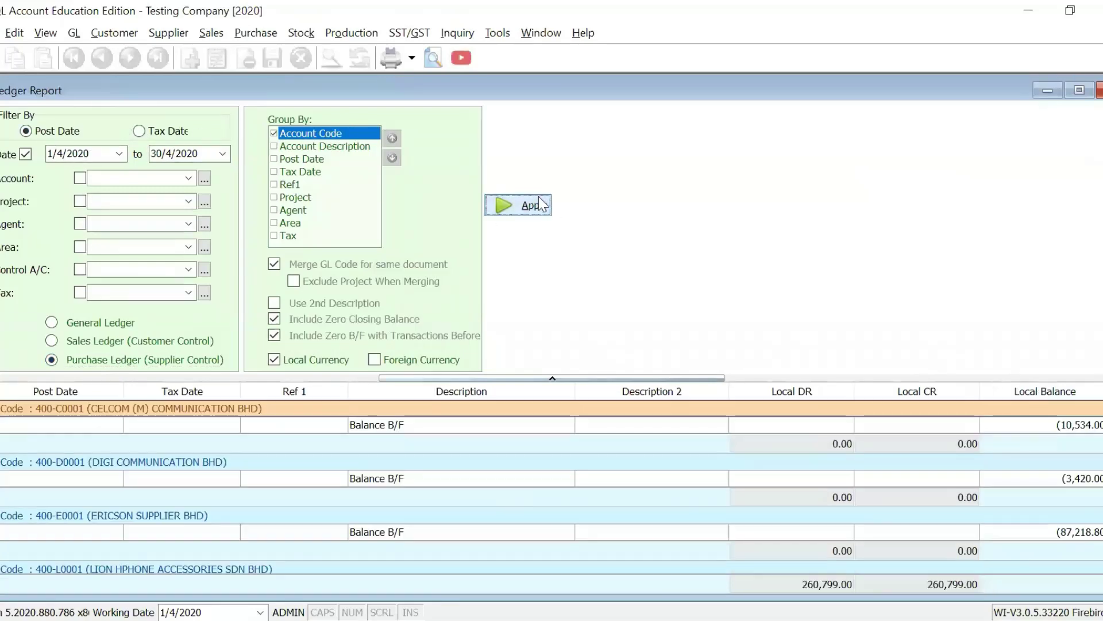
Examine the purchase, payment and foreign exchange gain postings under NOKIA CORP LTD in the ledger report.
scroll(868, 523, down, 6)
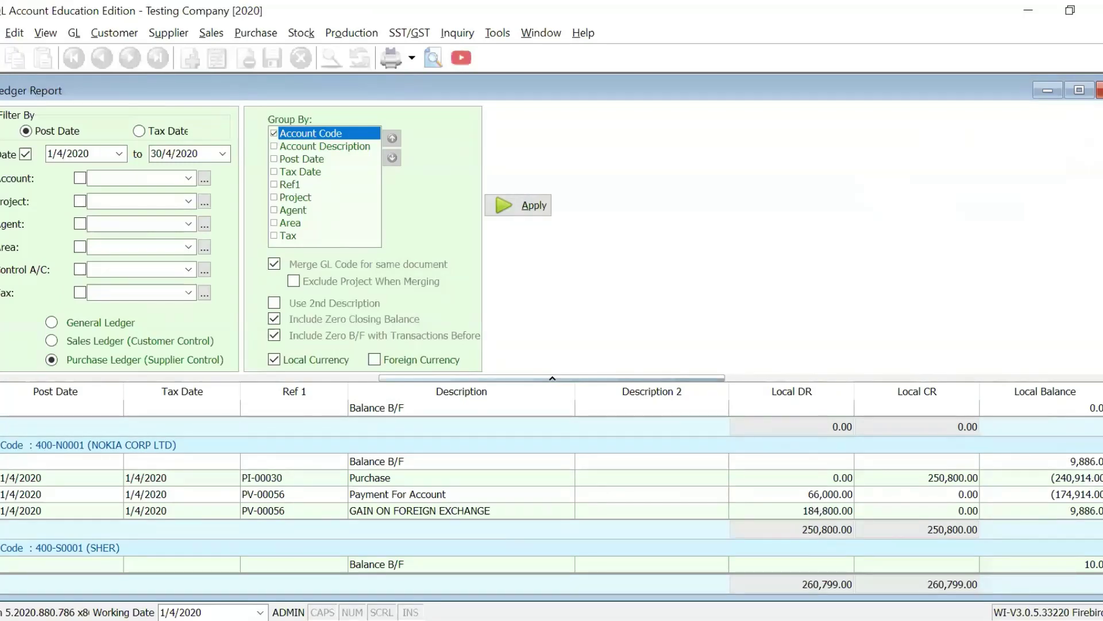
scroll(551, 487, up, 5)
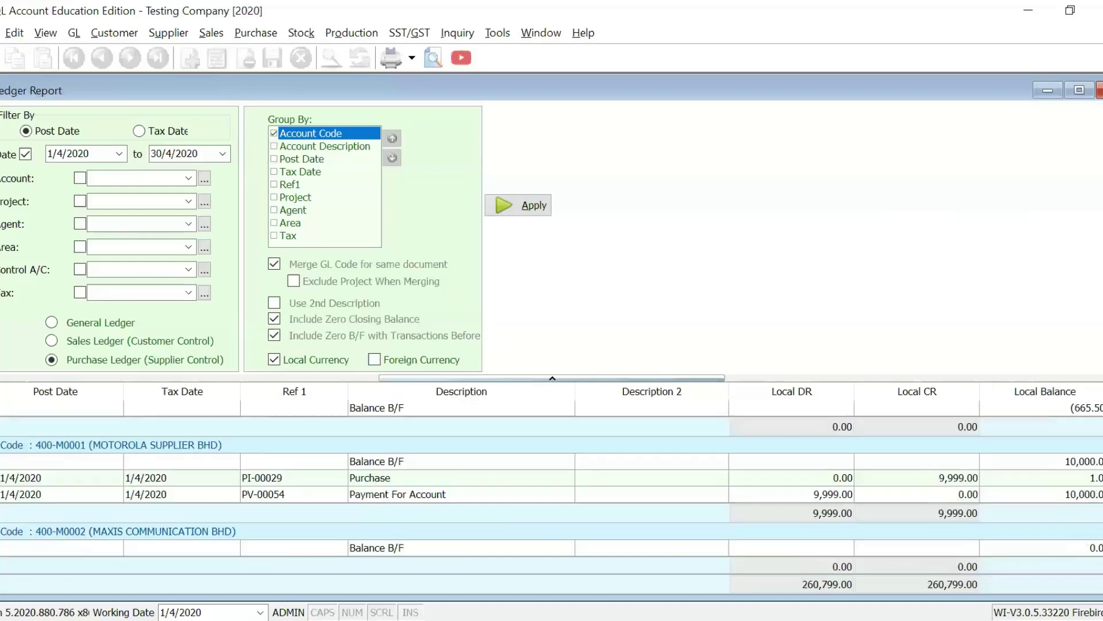
scroll(552, 487, up, 1)
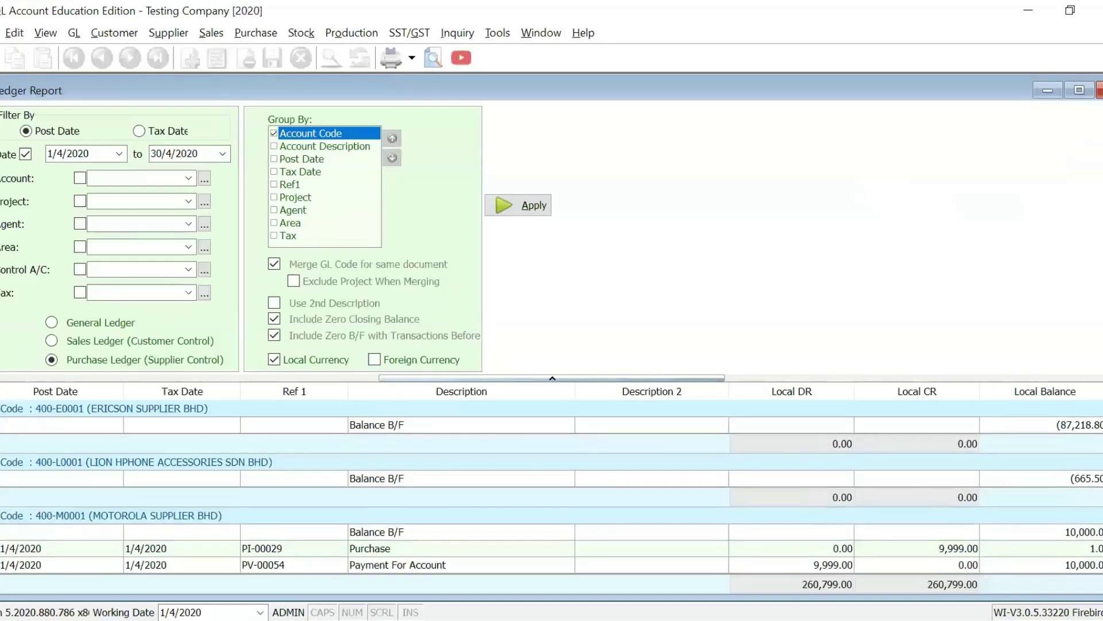
scroll(660, 437, down, 6)
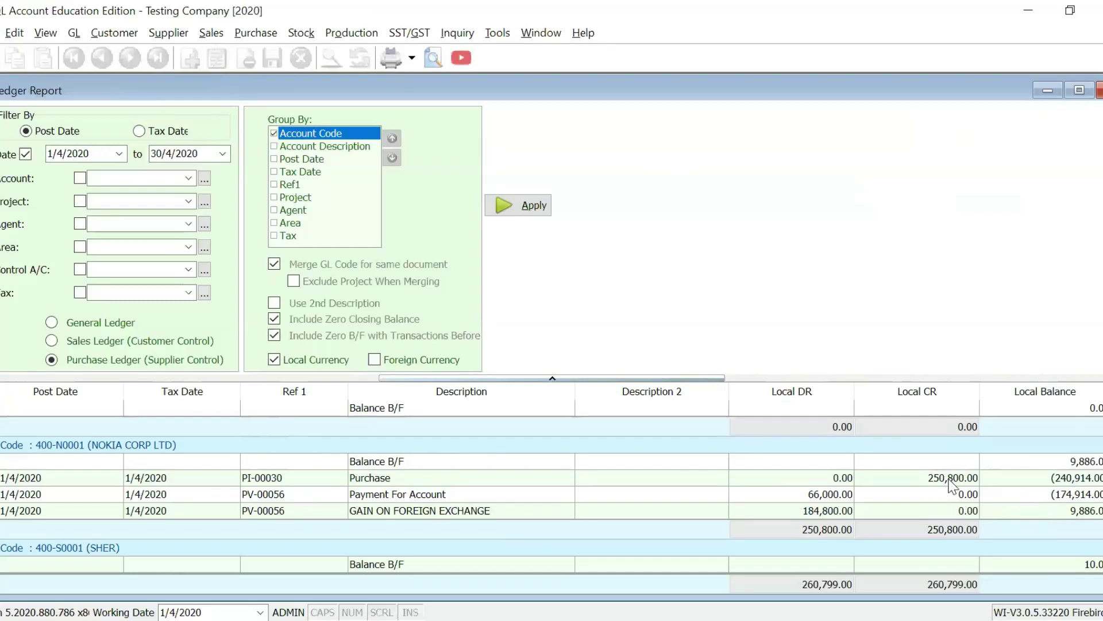
click(21, 480)
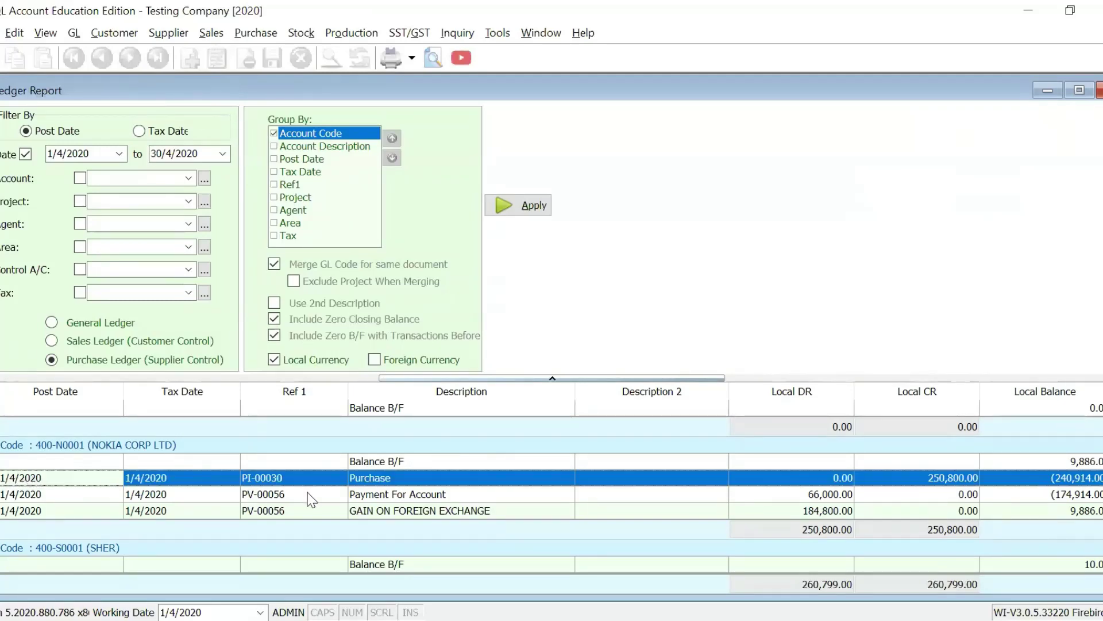
click(333, 480)
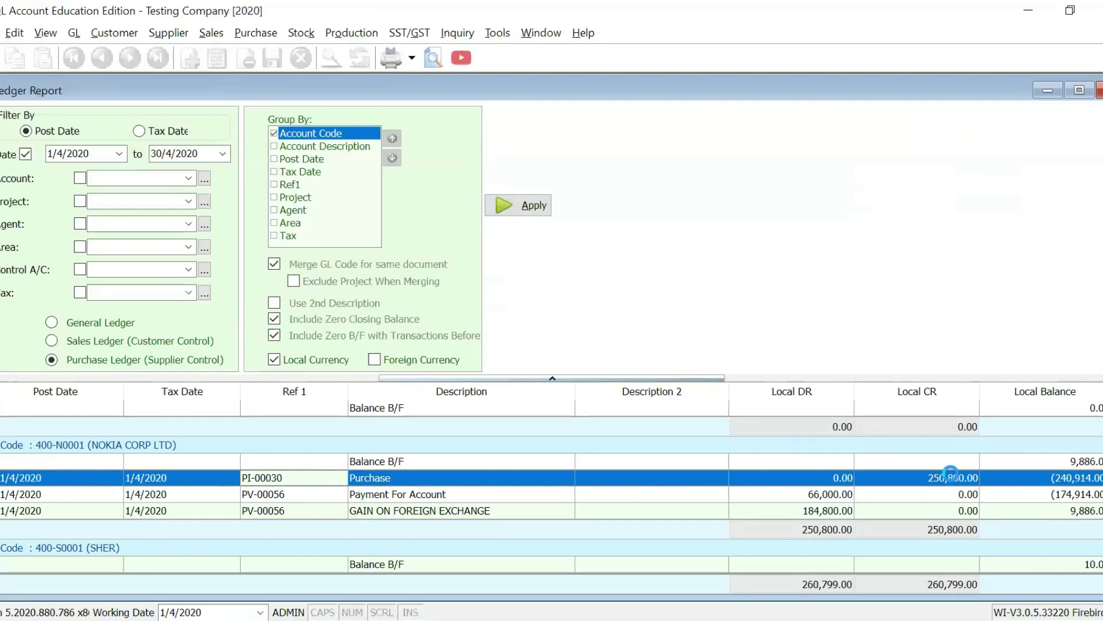
Open the source invoice of the PI-00030 posting to review it, then close the invoice and the ledger report.
double_click(951, 479)
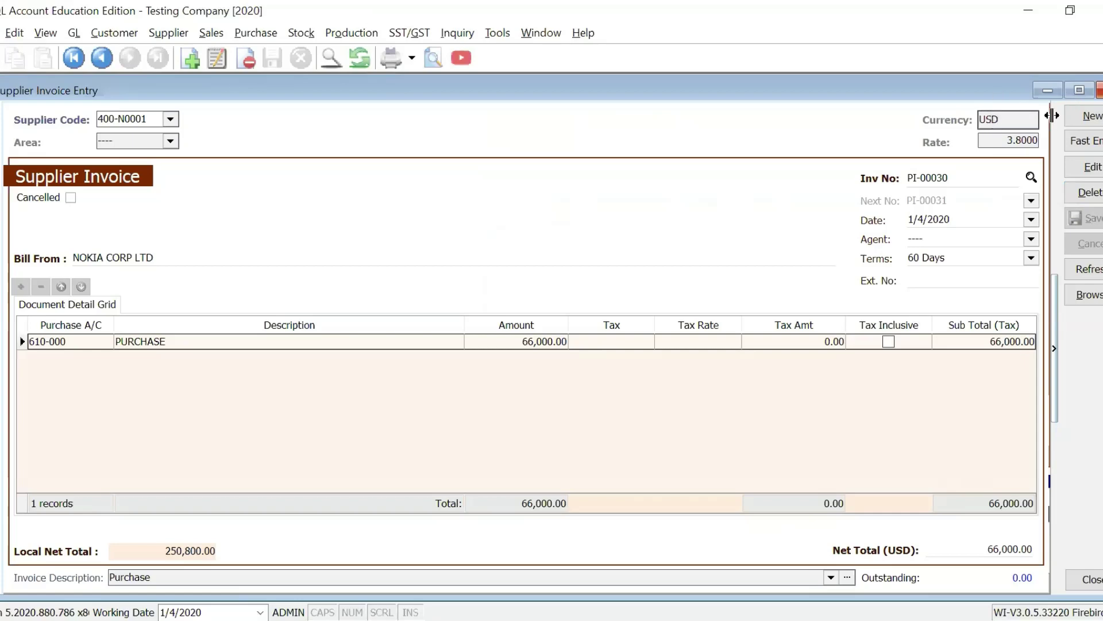
click(1100, 90)
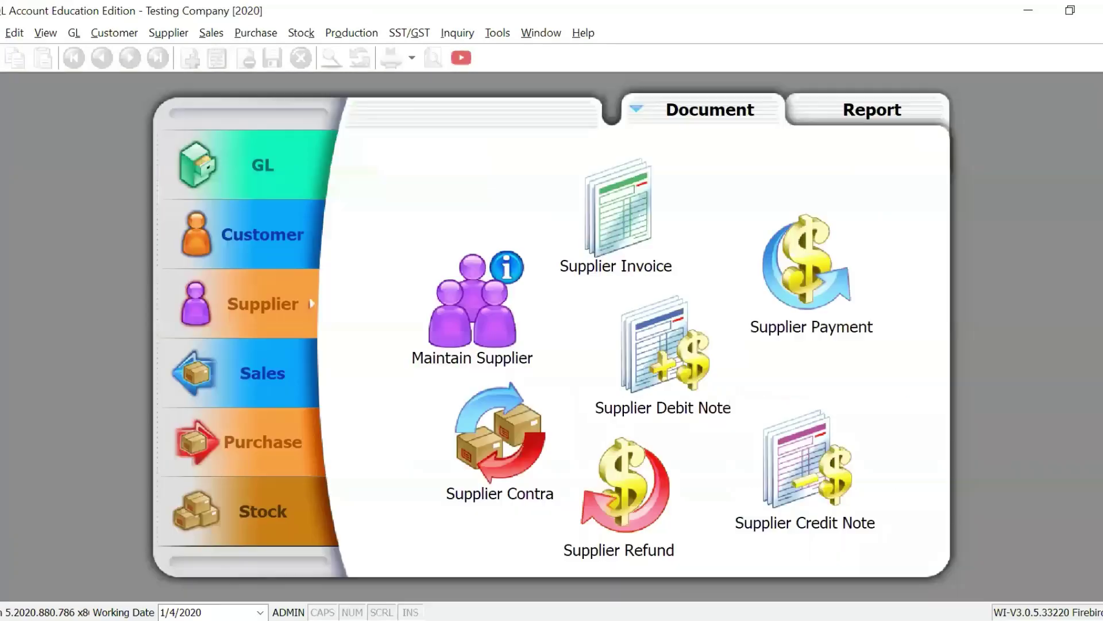
click(1099, 90)
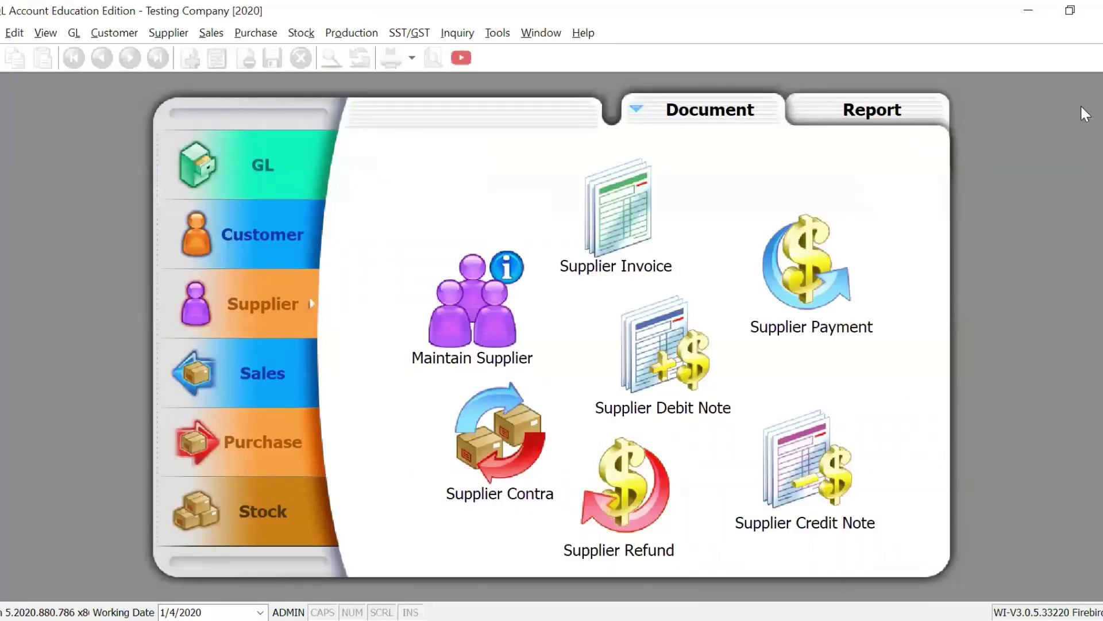